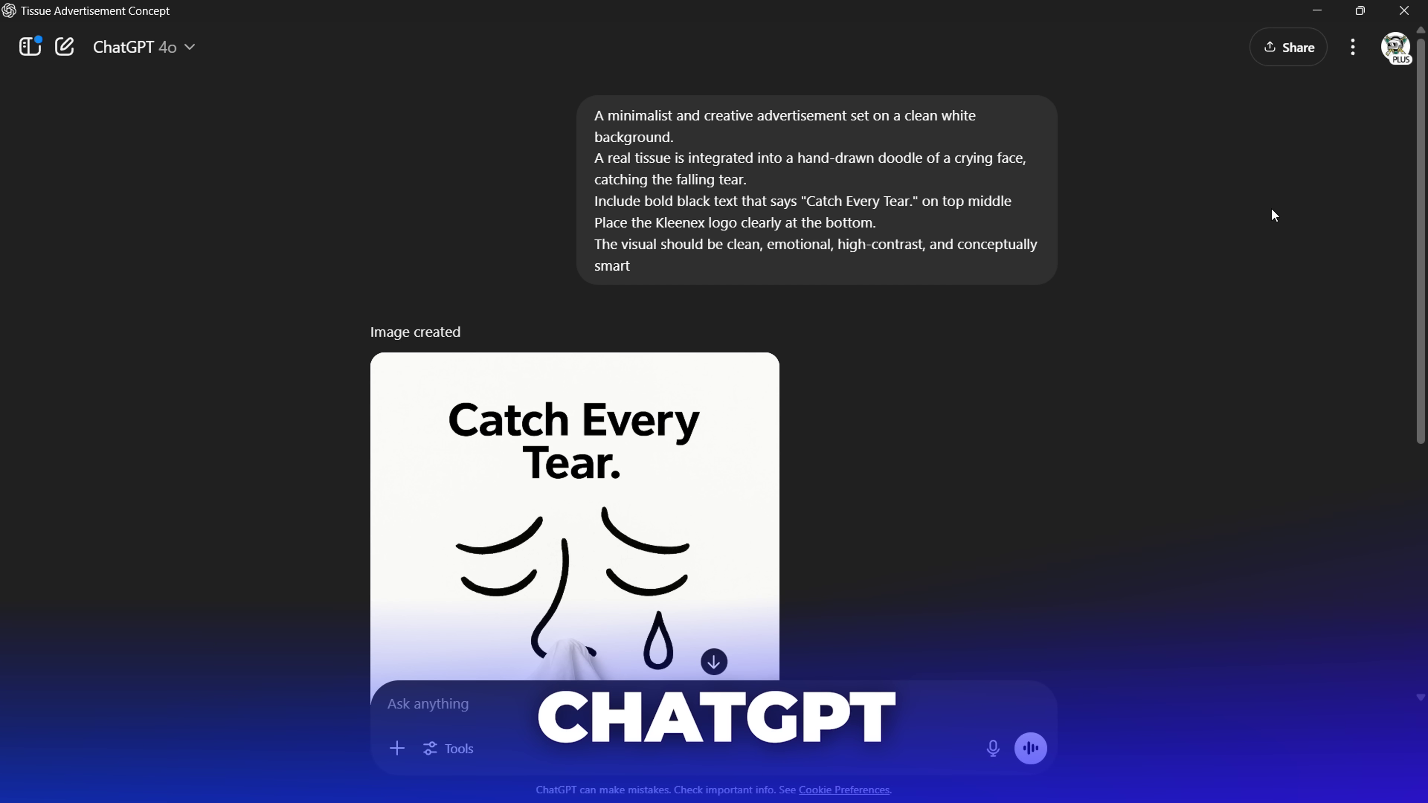
Scroll down to the generated MAC lipstick-rocket ad and open it full-screen.
scroll(1272, 209, down, 4)
scroll(1272, 213, down, 3)
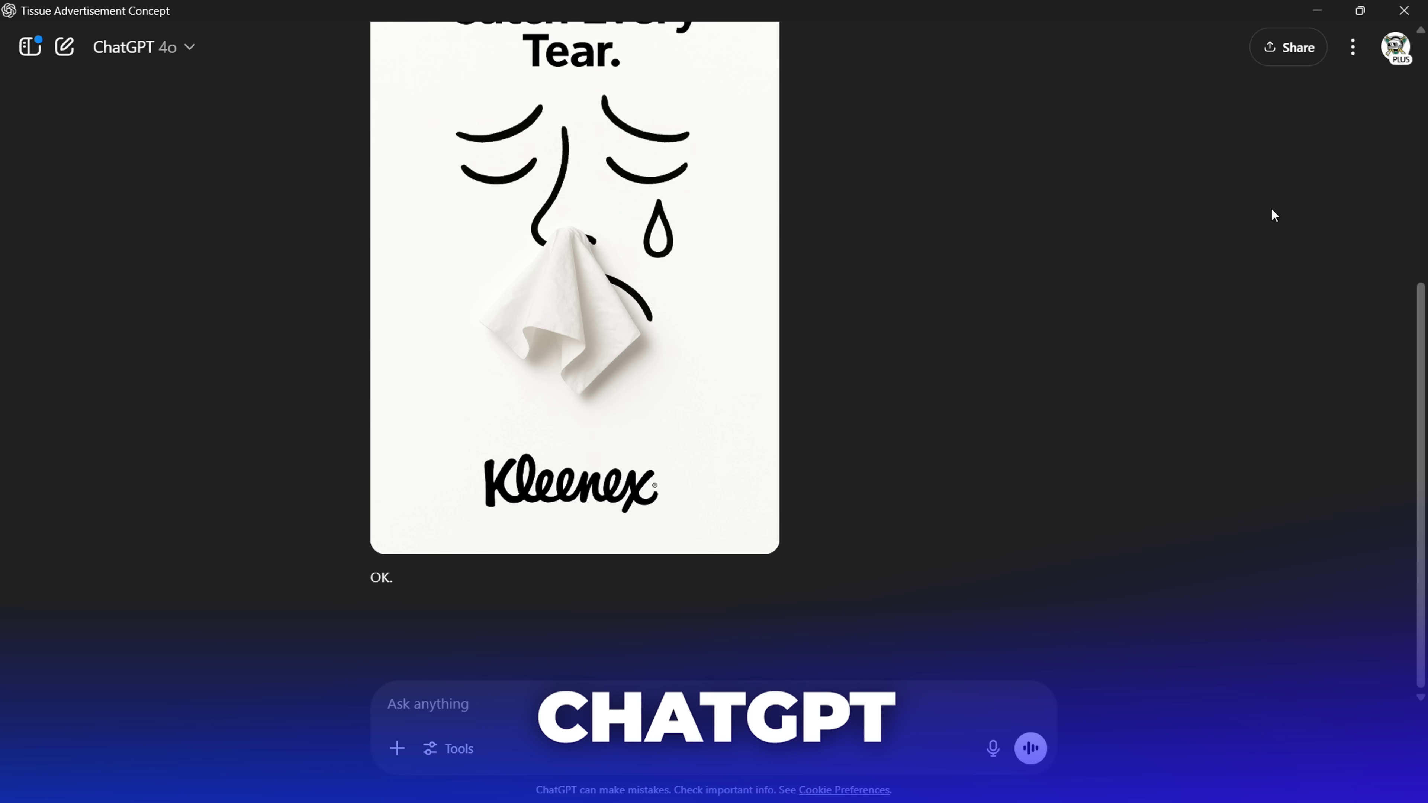
click(736, 249)
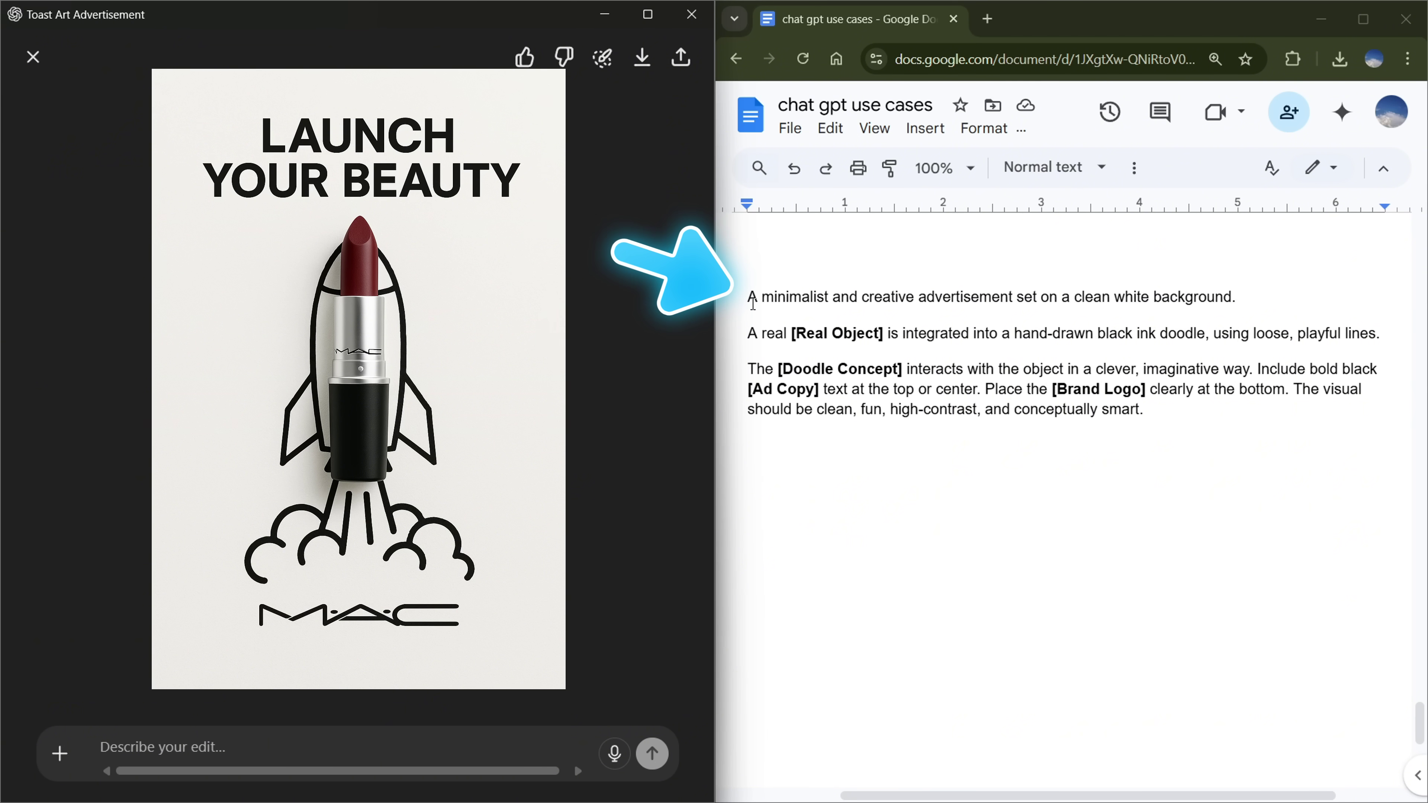
drag(752, 297, 1237, 300)
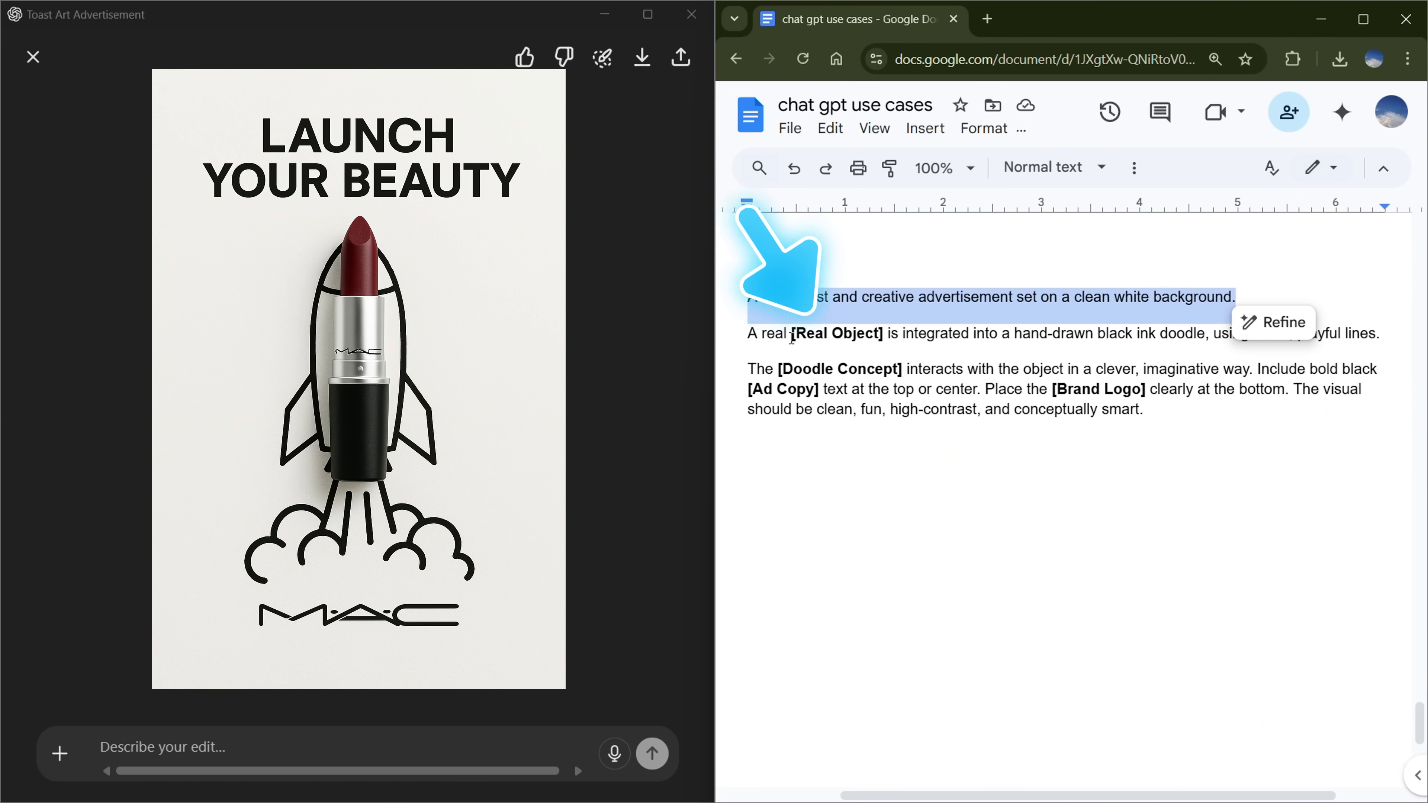
drag(791, 333, 884, 332)
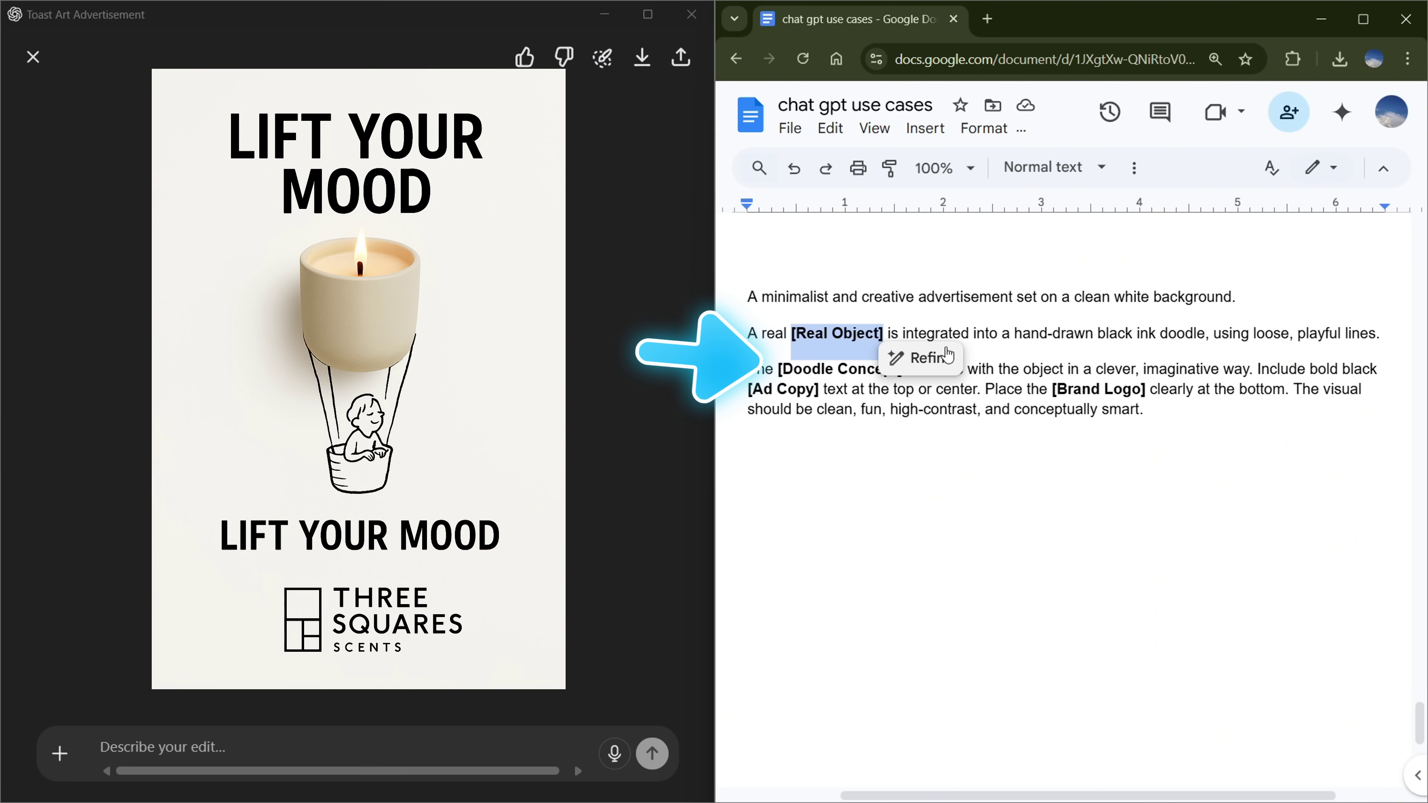
drag(780, 367, 903, 371)
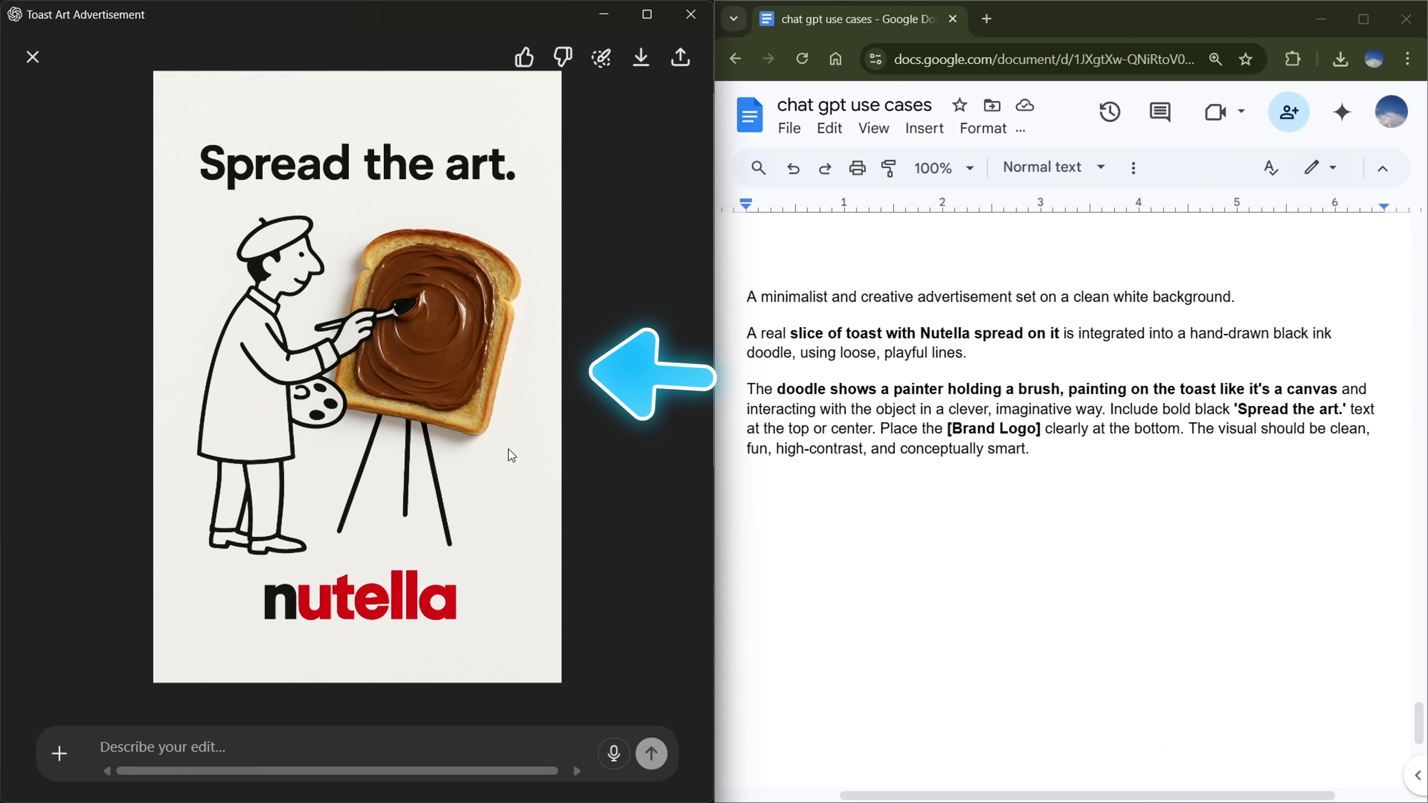
Highlight the Nutella toast object, painter doodle, 'Spread the art.' copy and brand-logo sentence.
drag(790, 334, 1063, 346)
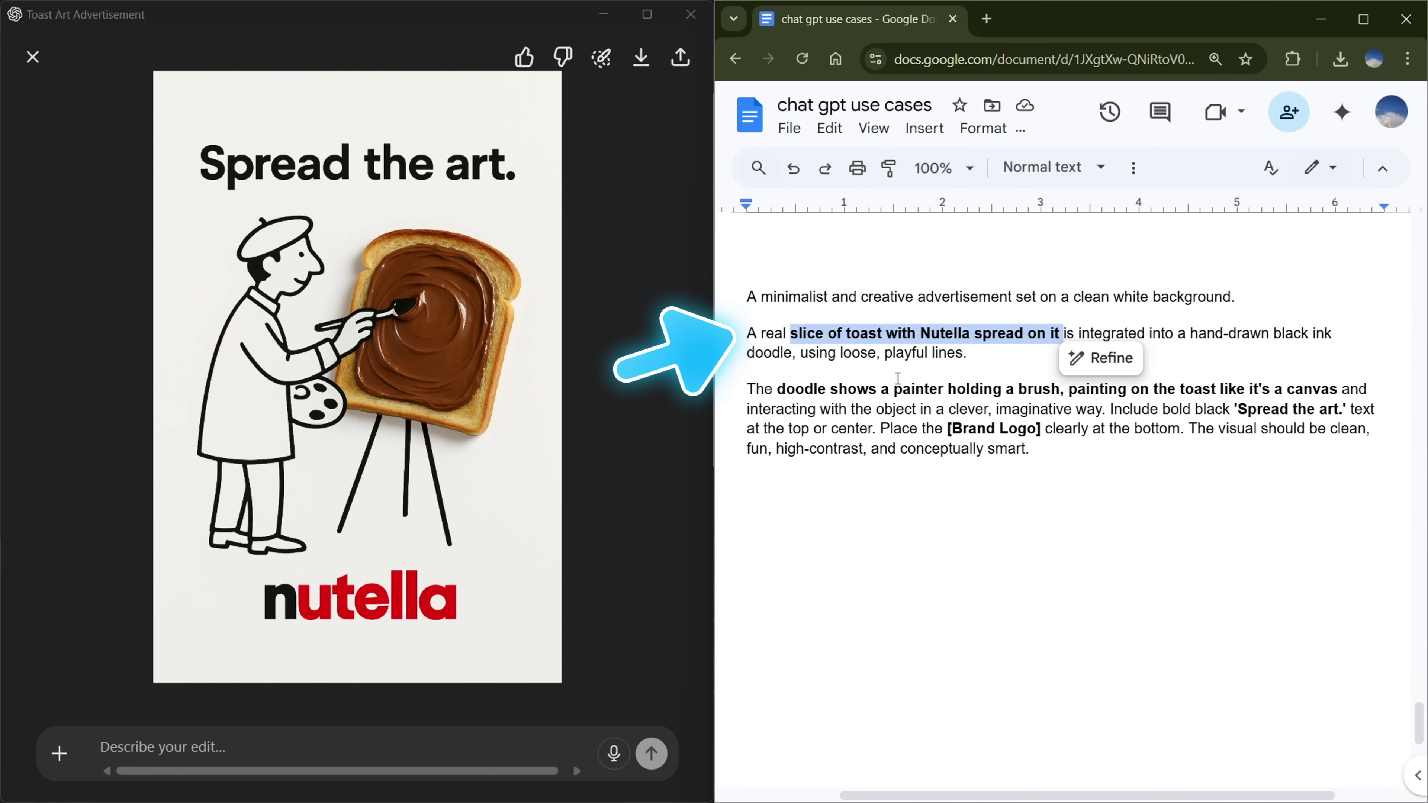
drag(777, 394, 1338, 393)
drag(1234, 409, 1351, 410)
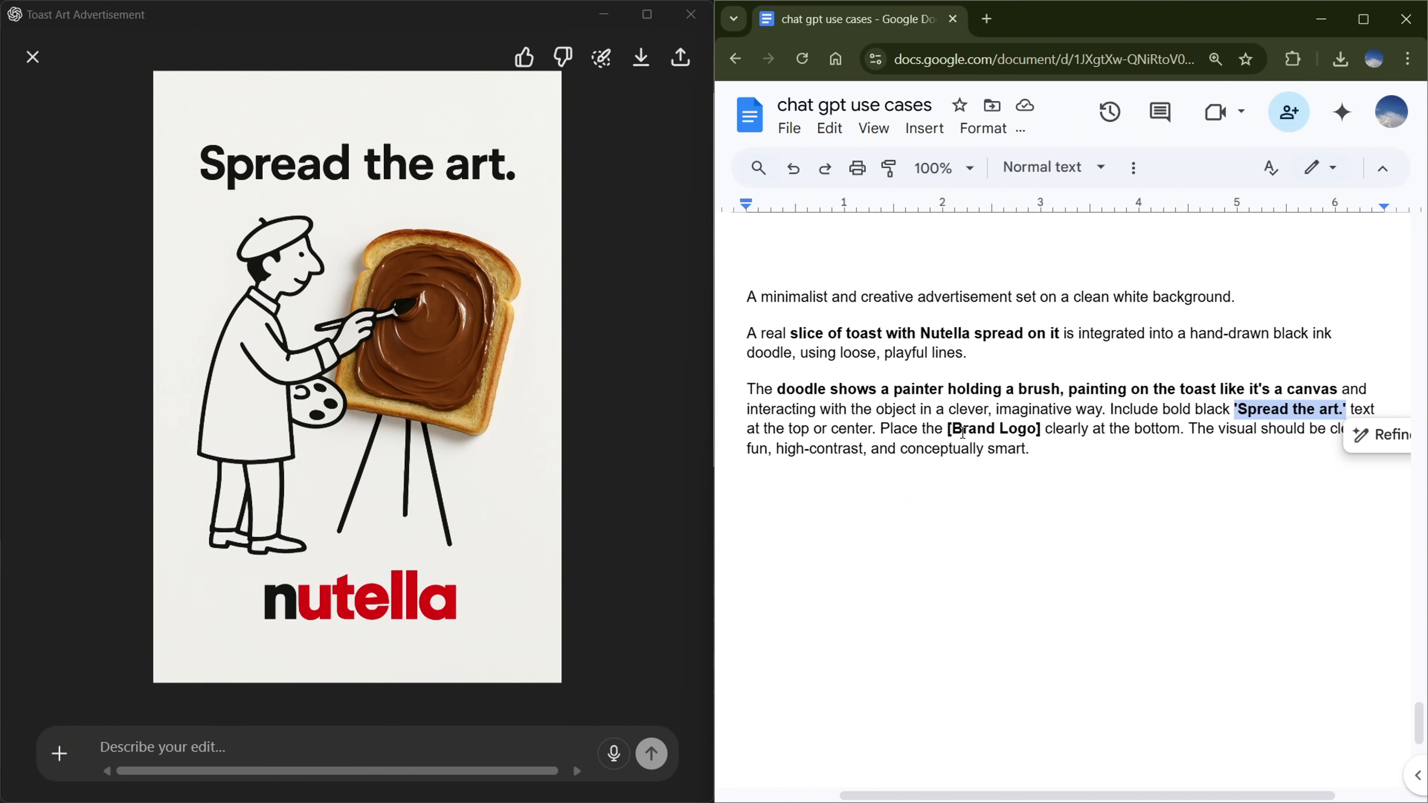
drag(878, 430, 1301, 445)
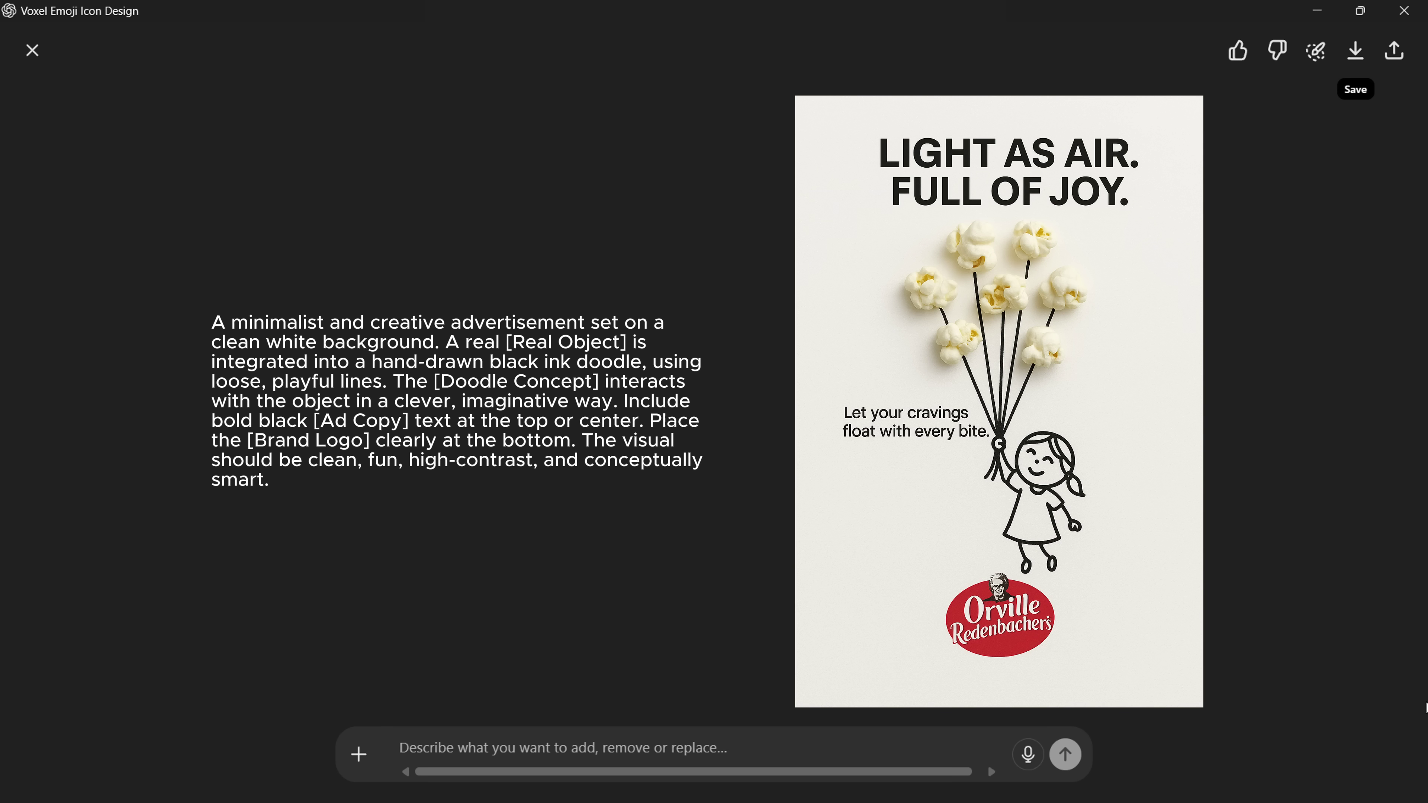
Show the blank template and highlight its [Real Object], [Doodle Concept] and [Ad Copy] placeholders.
key(Right)
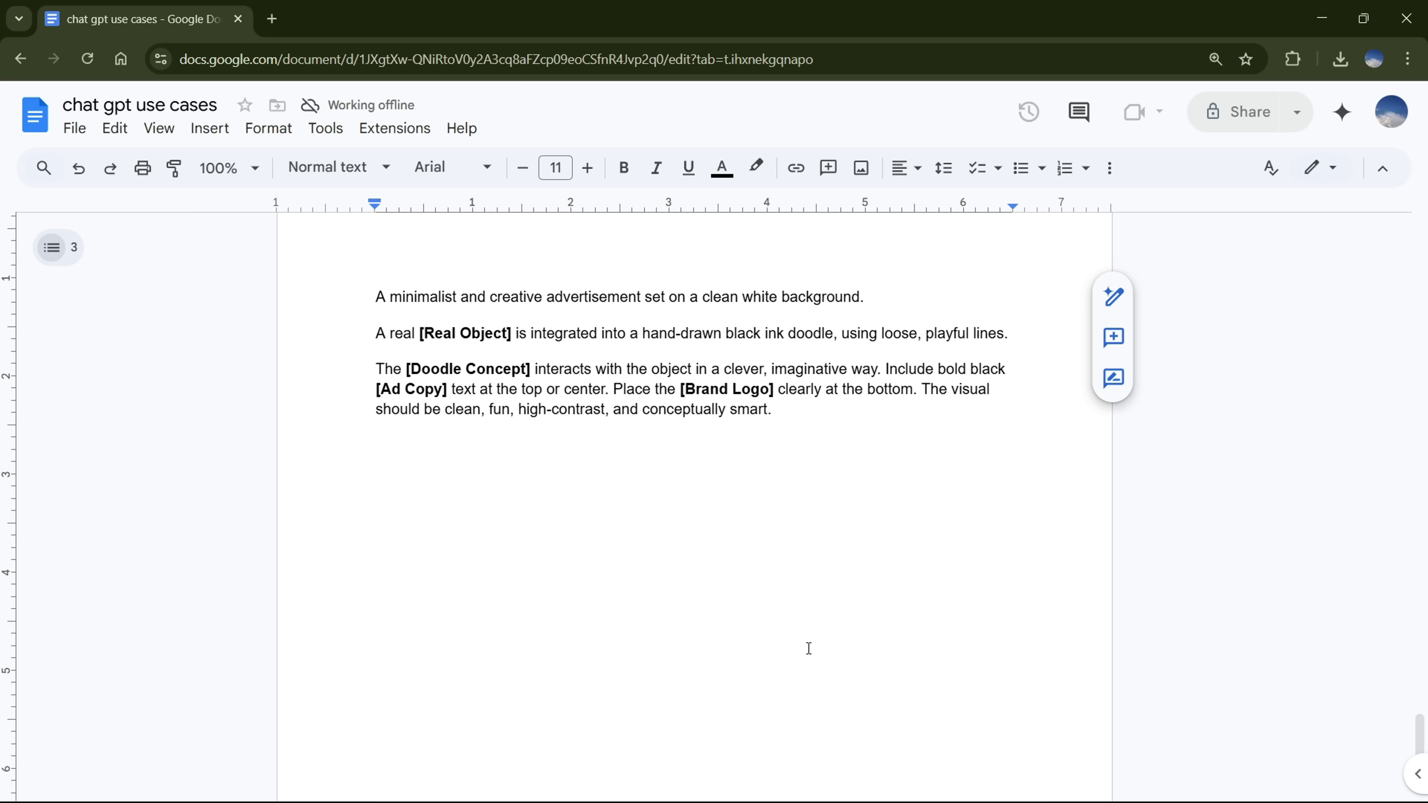
drag(421, 334, 512, 334)
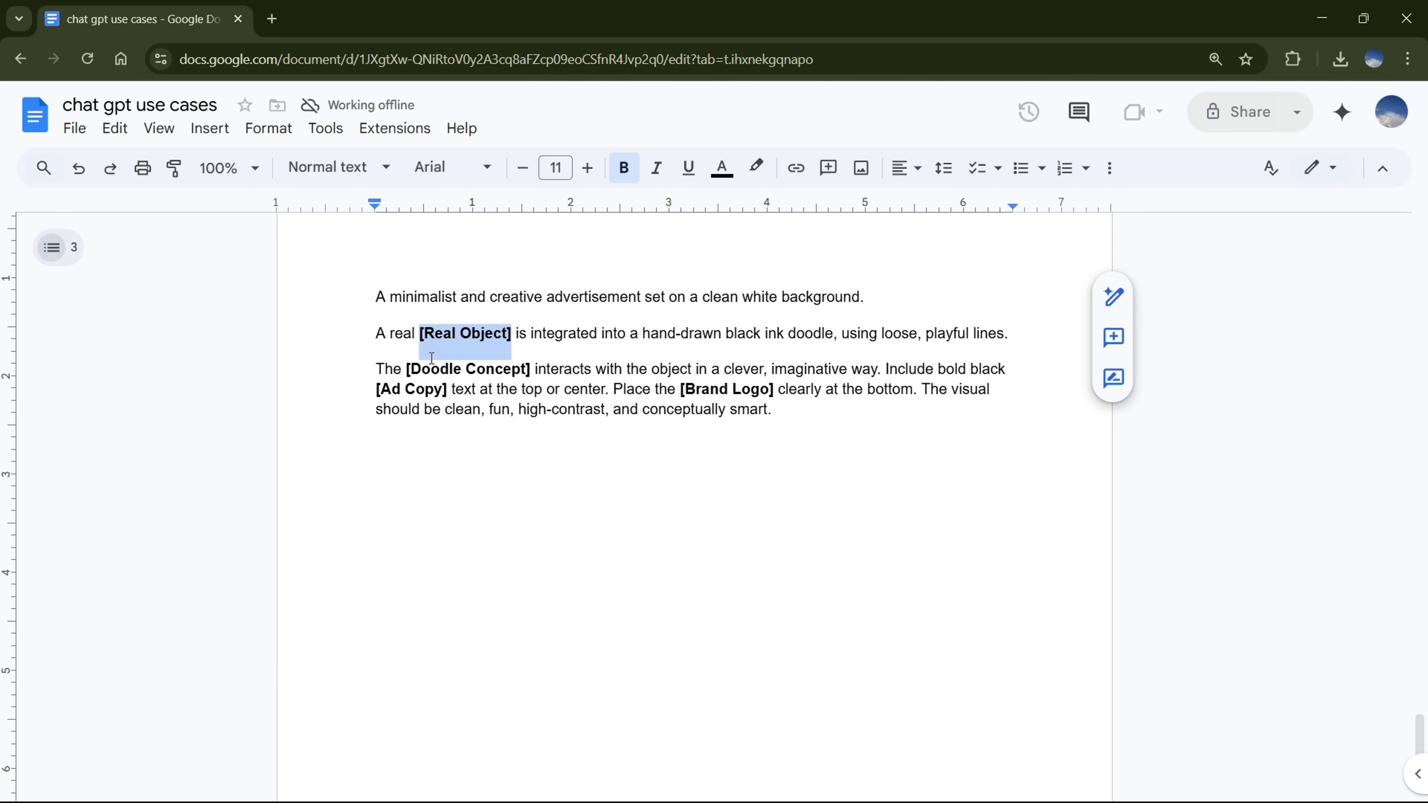
mouse_move(406, 369)
mouse_down()
mouse_move(531, 369)
mouse_move(365, 393)
mouse_up()
click(452, 388)
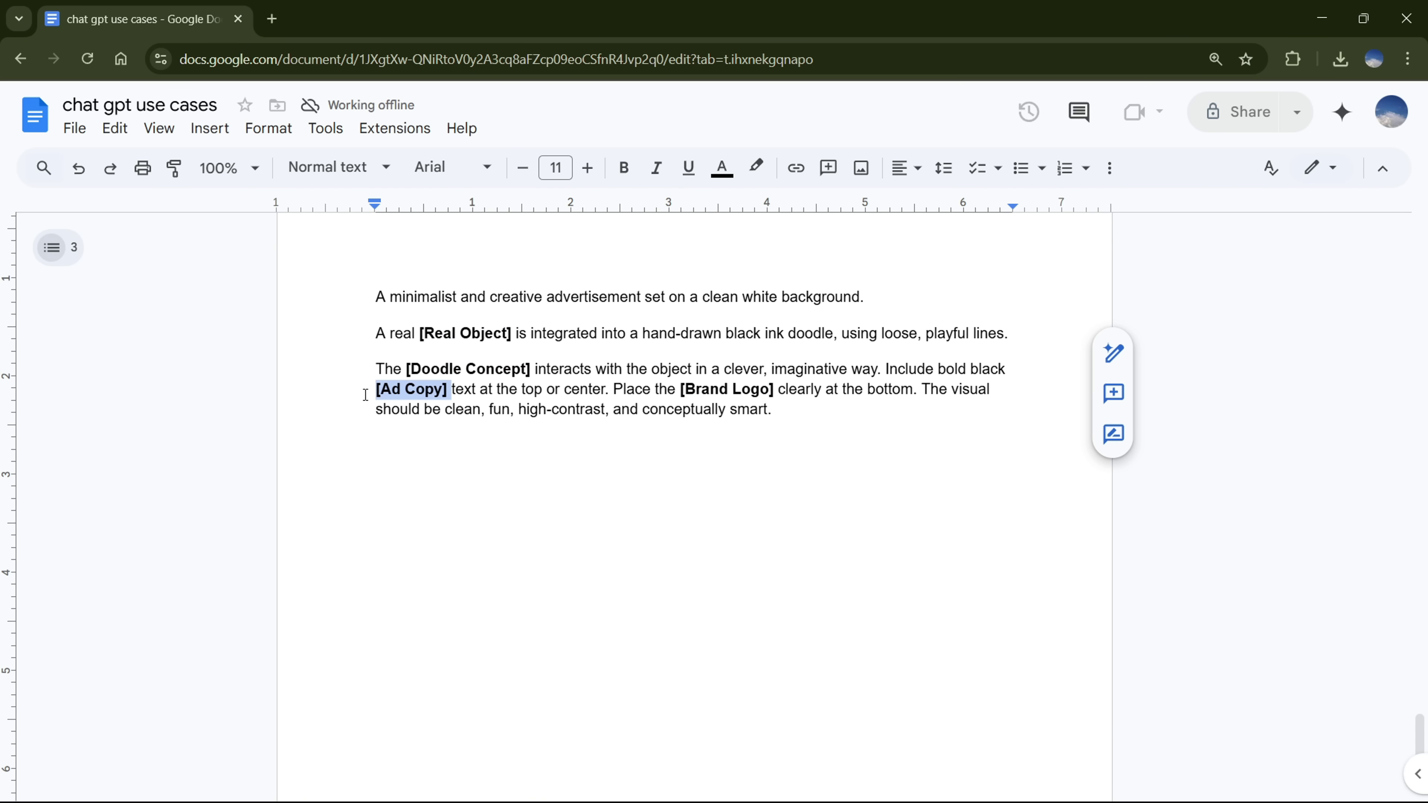
drag(809, 325, 377, 299)
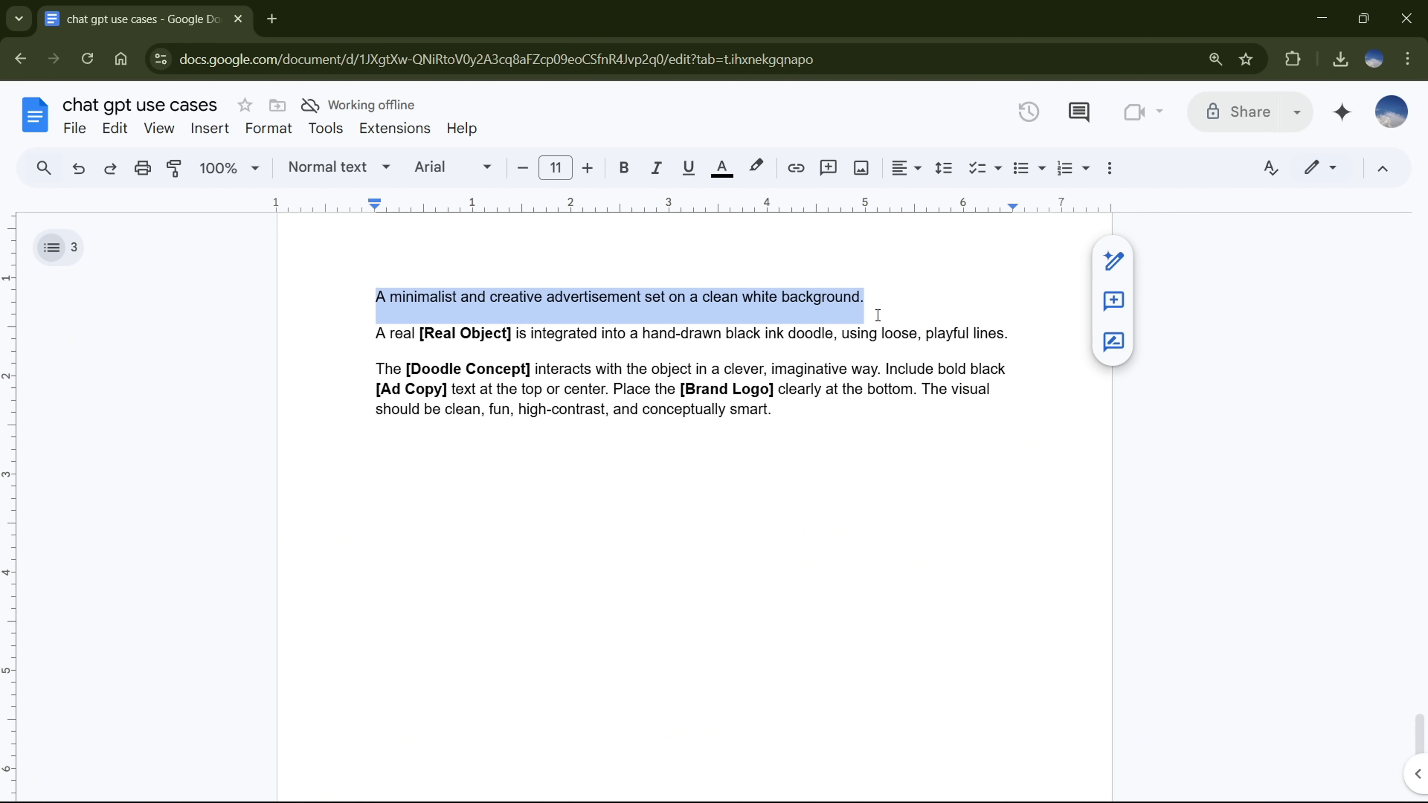
Send the pasted template asking for brand ideas for a body lotion, with two product images.
key(alt+Tab)
text(A minimalist and creative advertisement set on a clean white background. A real [Real Object] is integrated into a hand-drawn black ink doodle, using loose, playful lines. The [Doodle Concept] interacts with the object in a clever, imaginative way. Include bold black [Ad Copy] text at the top or center. Place the [Brand Logo] clearly at the bottom. The visual should be clean, fun, high-contrast, and conceptually smart.)
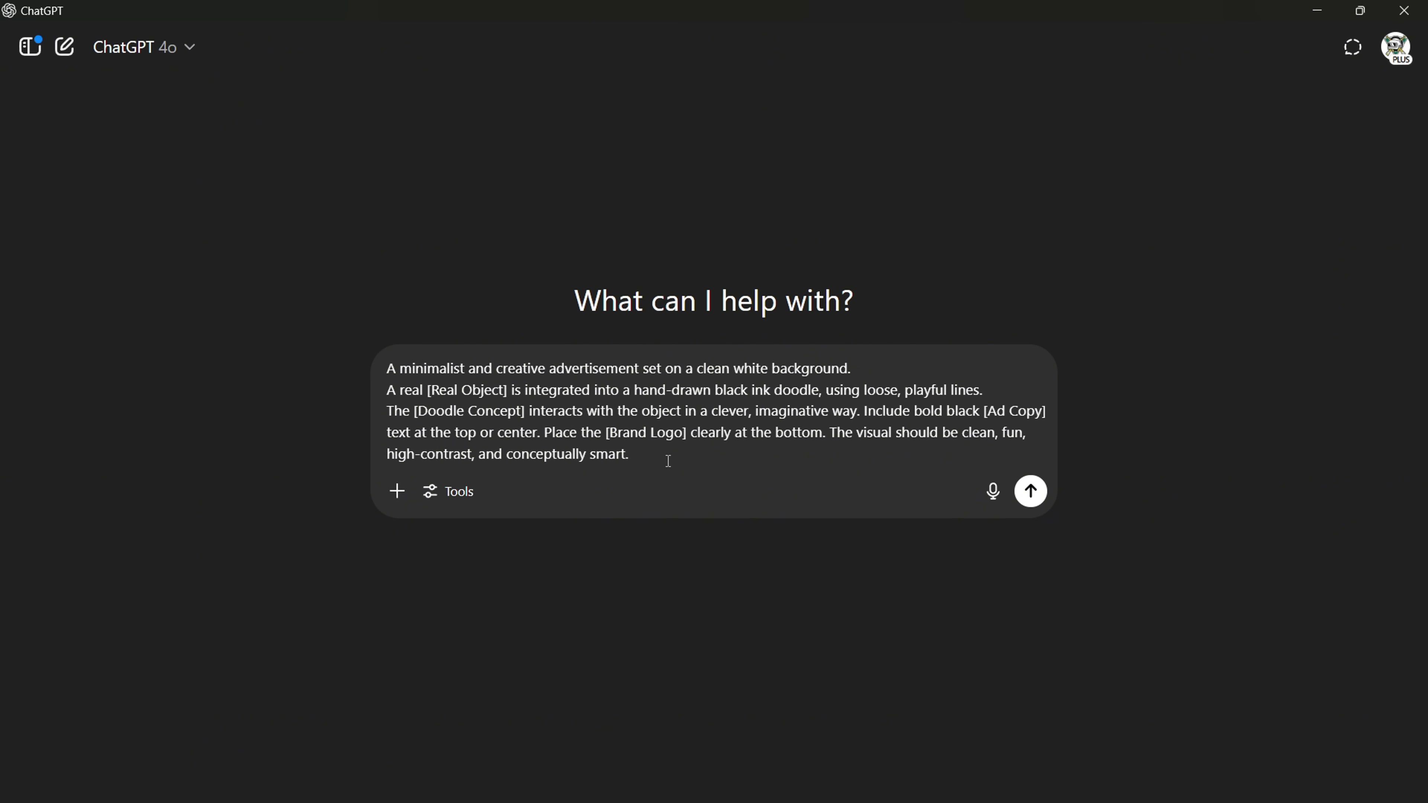
key(shift+Return)
key(shift+Return)
text(Use this prompt as bas)
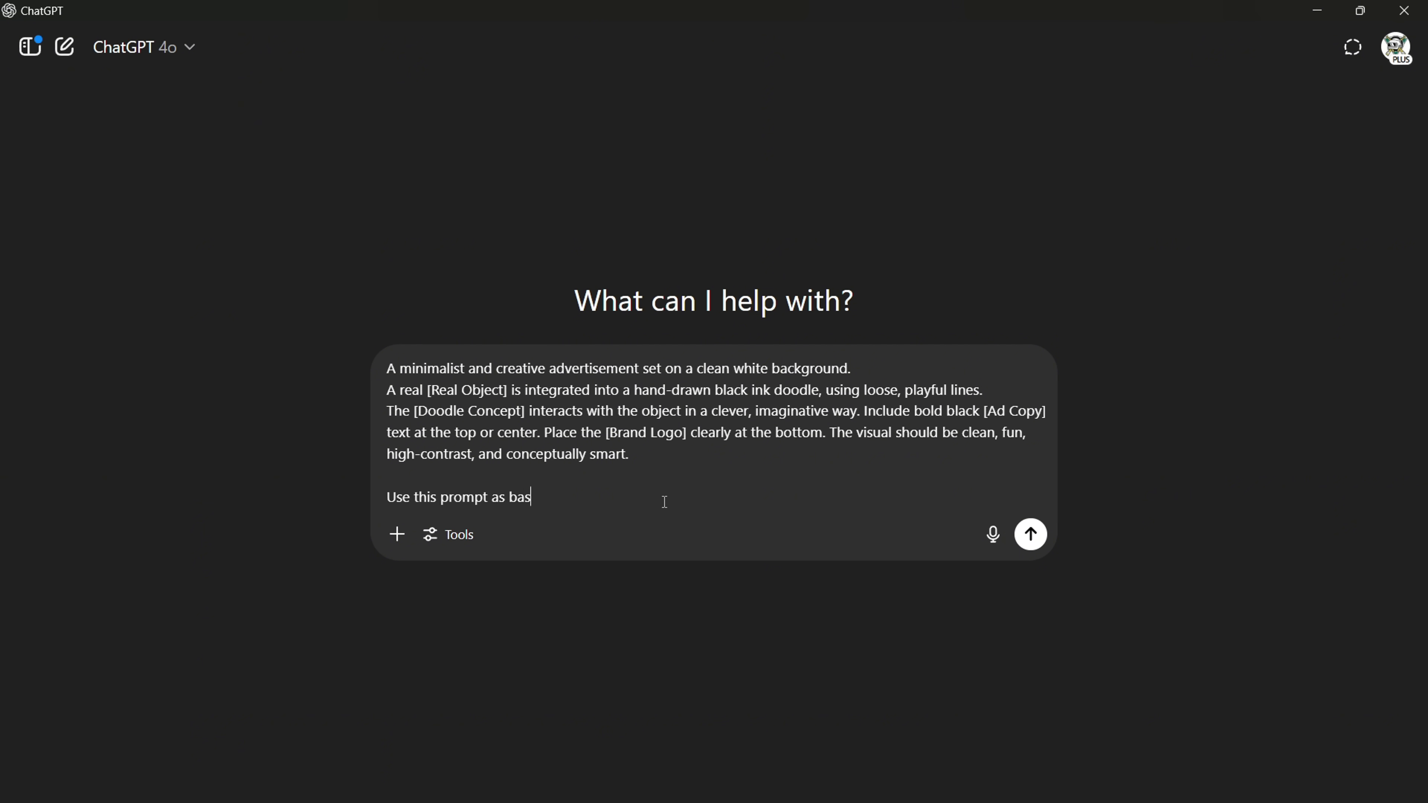
text(e and give me some ideas for my b)
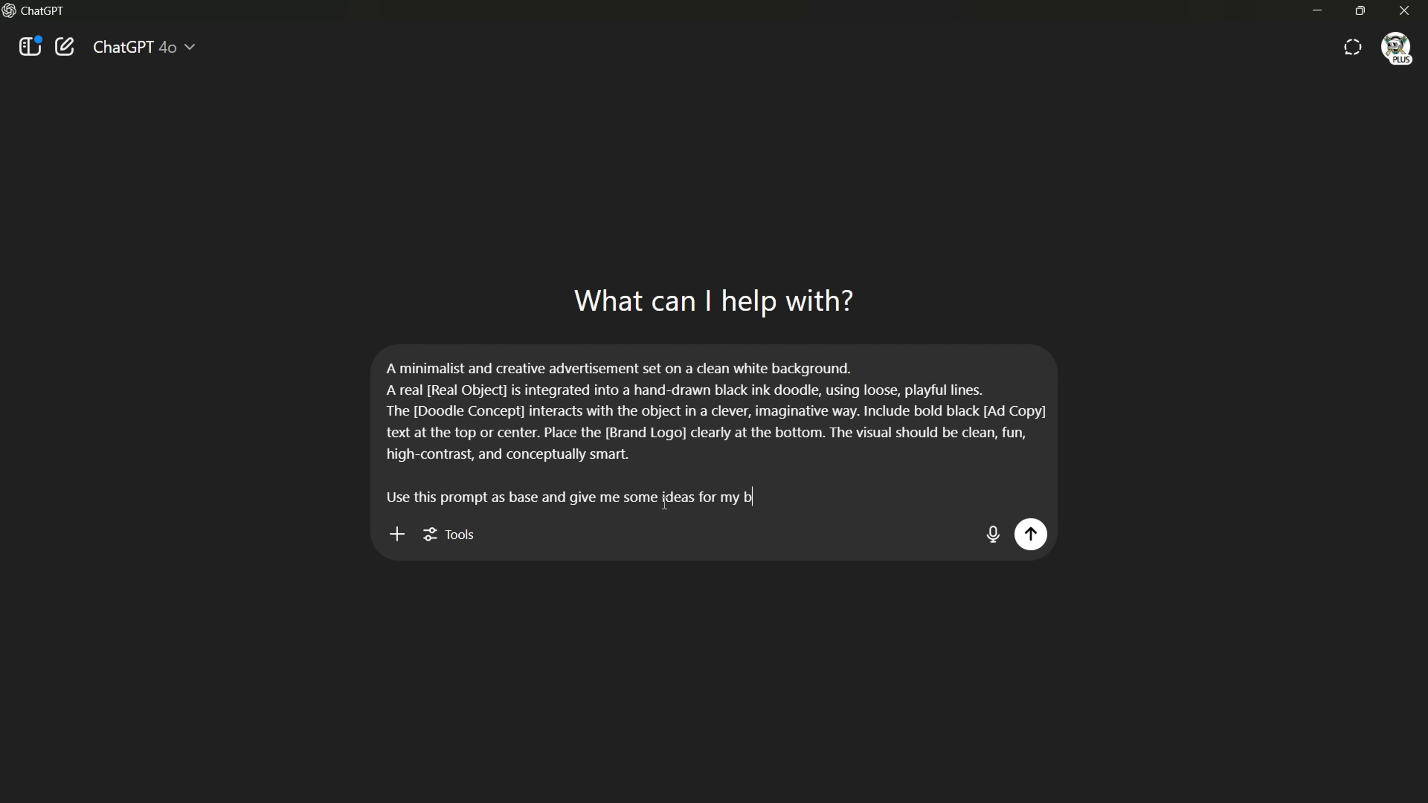
text(rand and my product)
key(shift+Return)
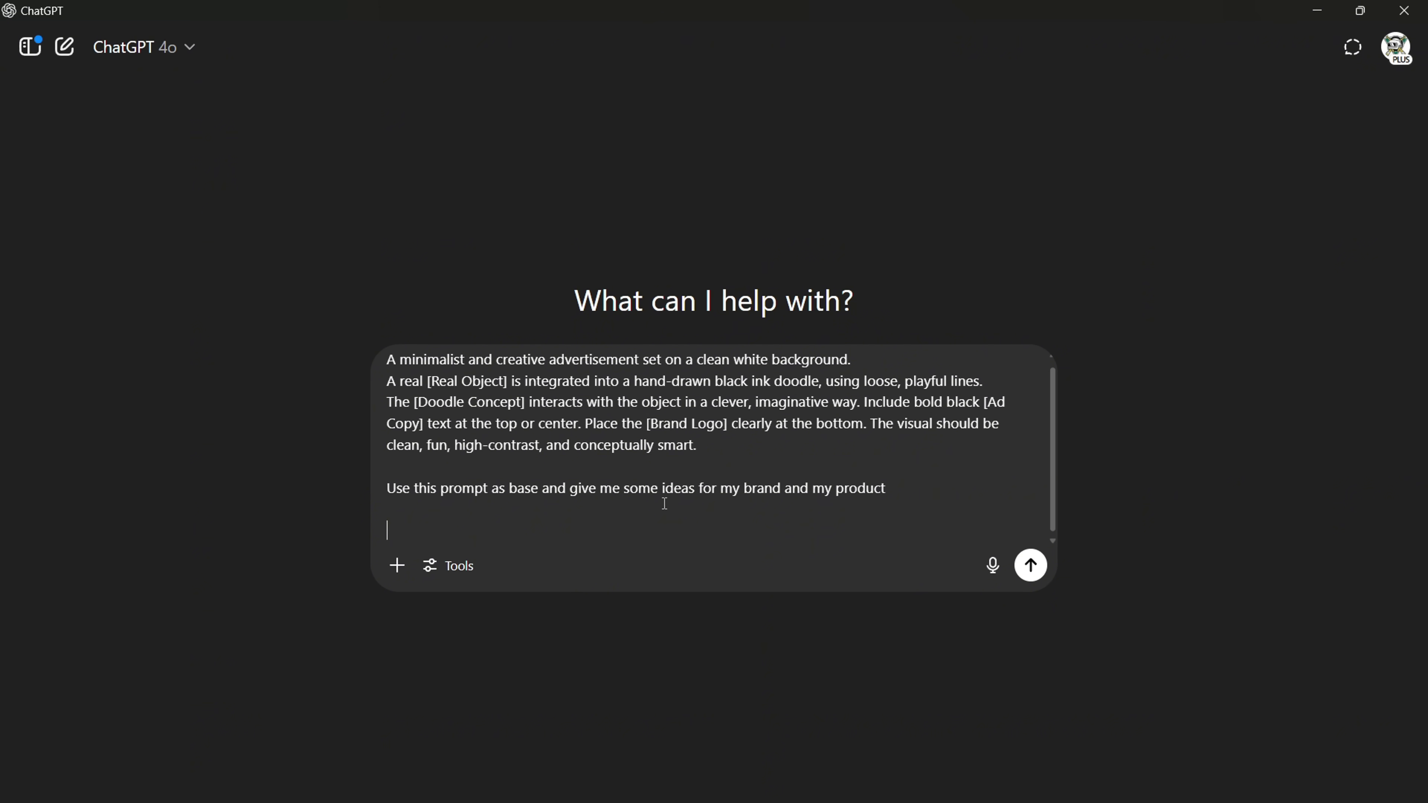
text(Here are my details: this is a body lotion)
key(ctrl+v)
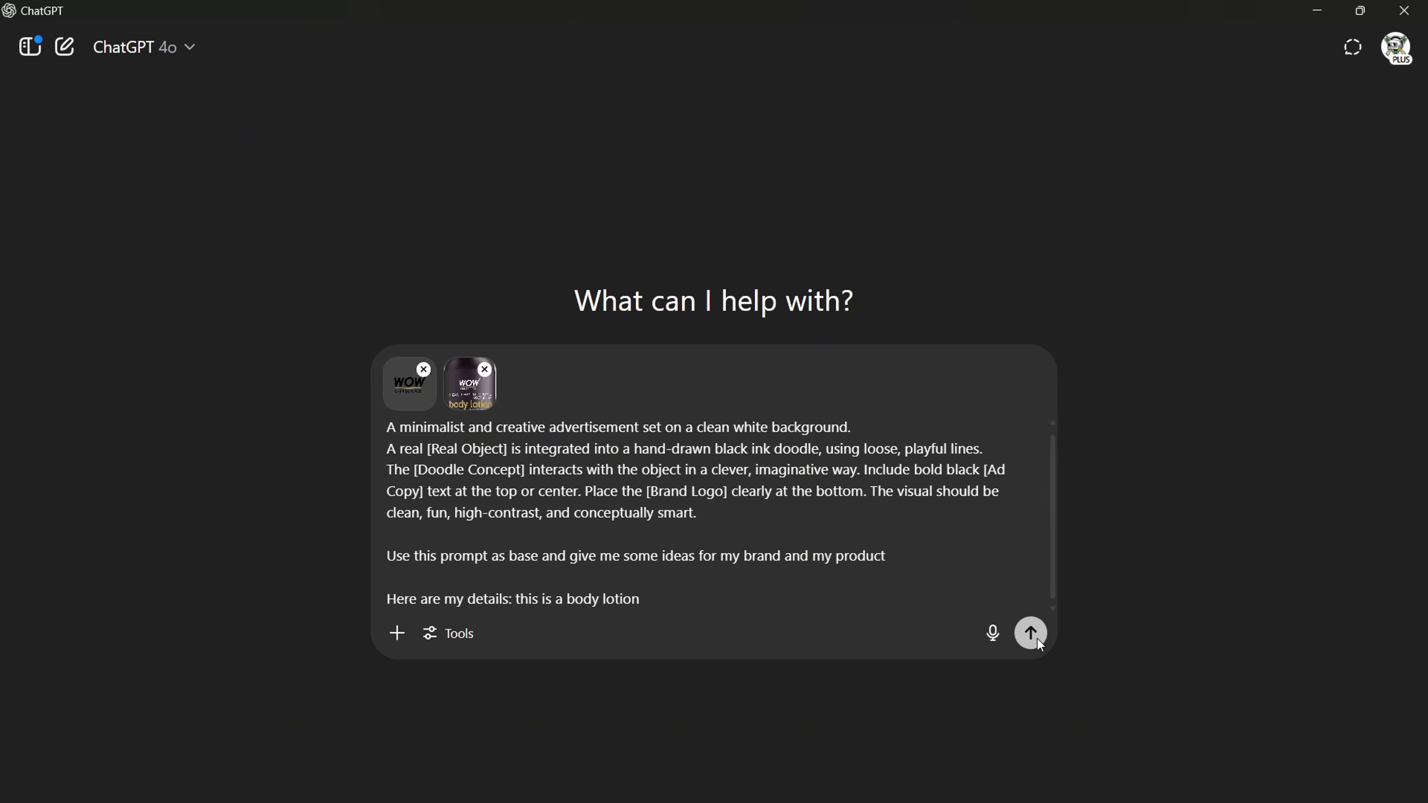
click(1033, 635)
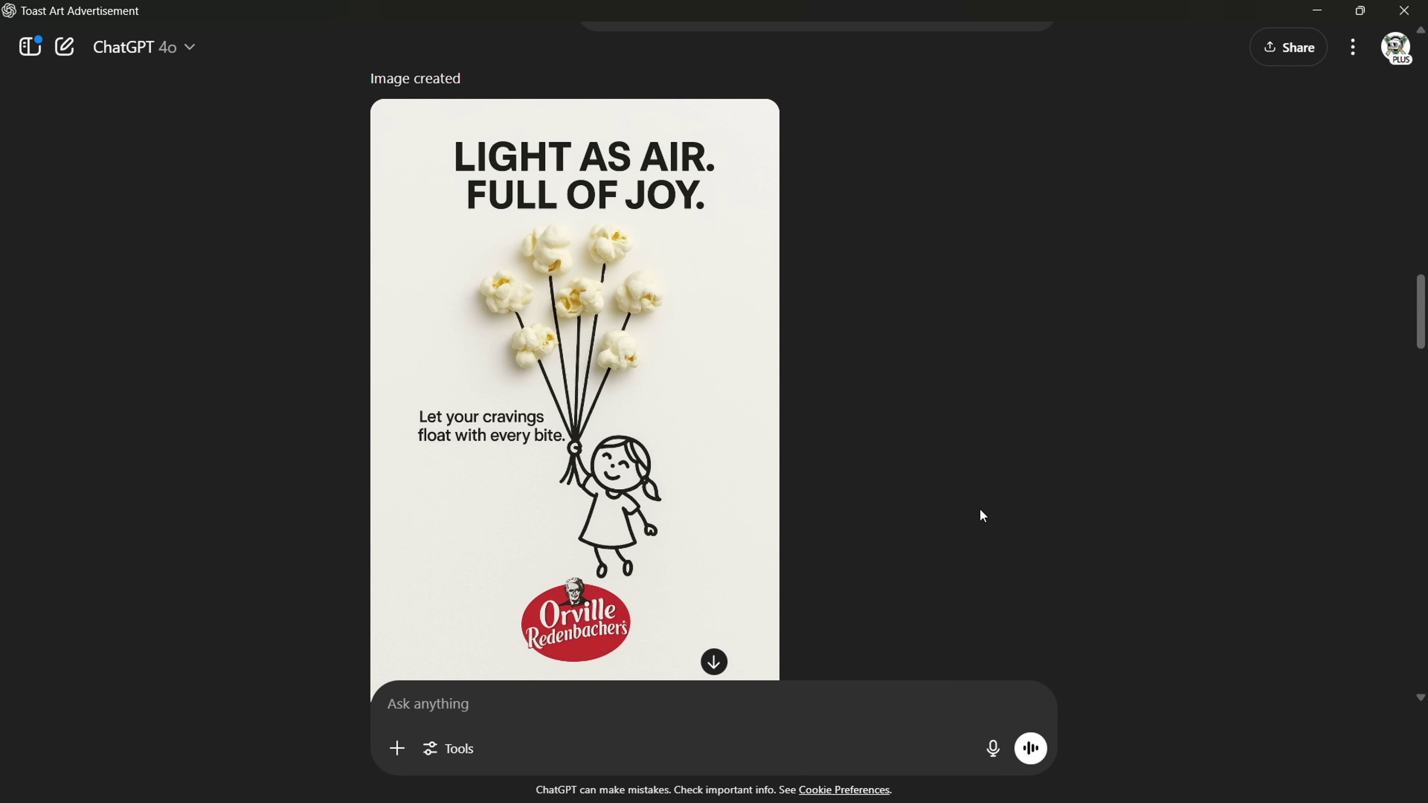
Scroll down the chat past the popcorn ad toward the cookie ad.
scroll(981, 514, down, 15)
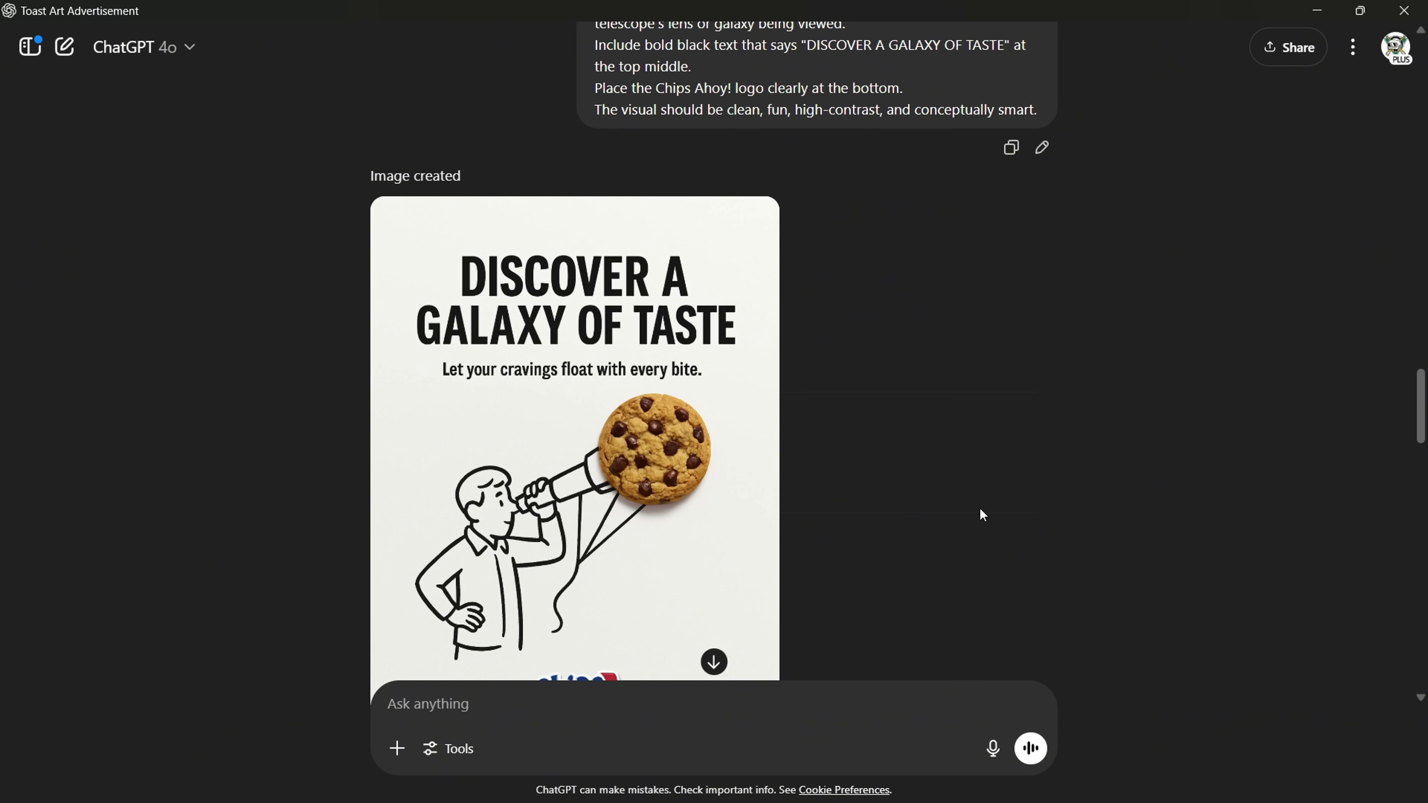
scroll(982, 514, down, 4)
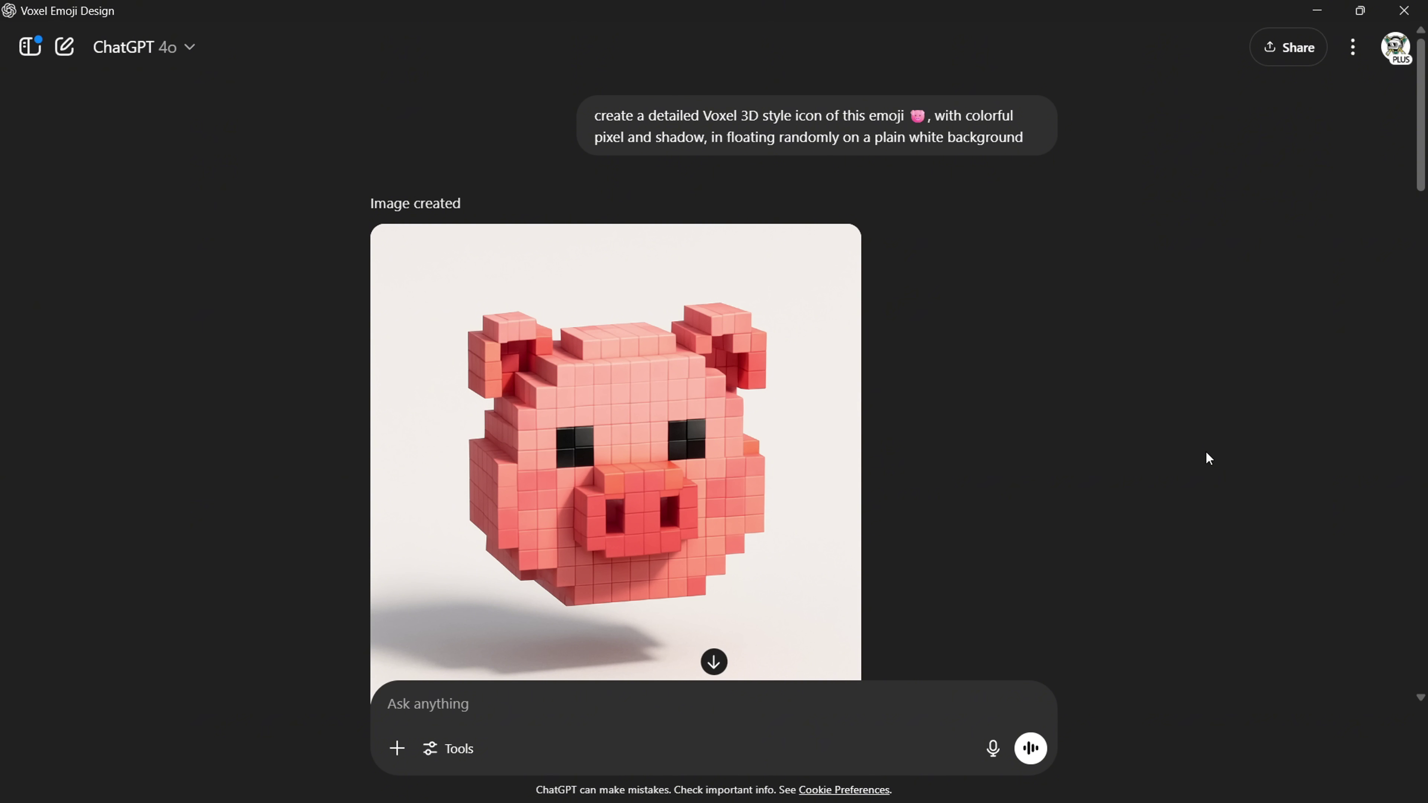
Scroll through the voxel pig, unicorn, dolphin and hand icon results.
scroll(1205, 457, down, 10)
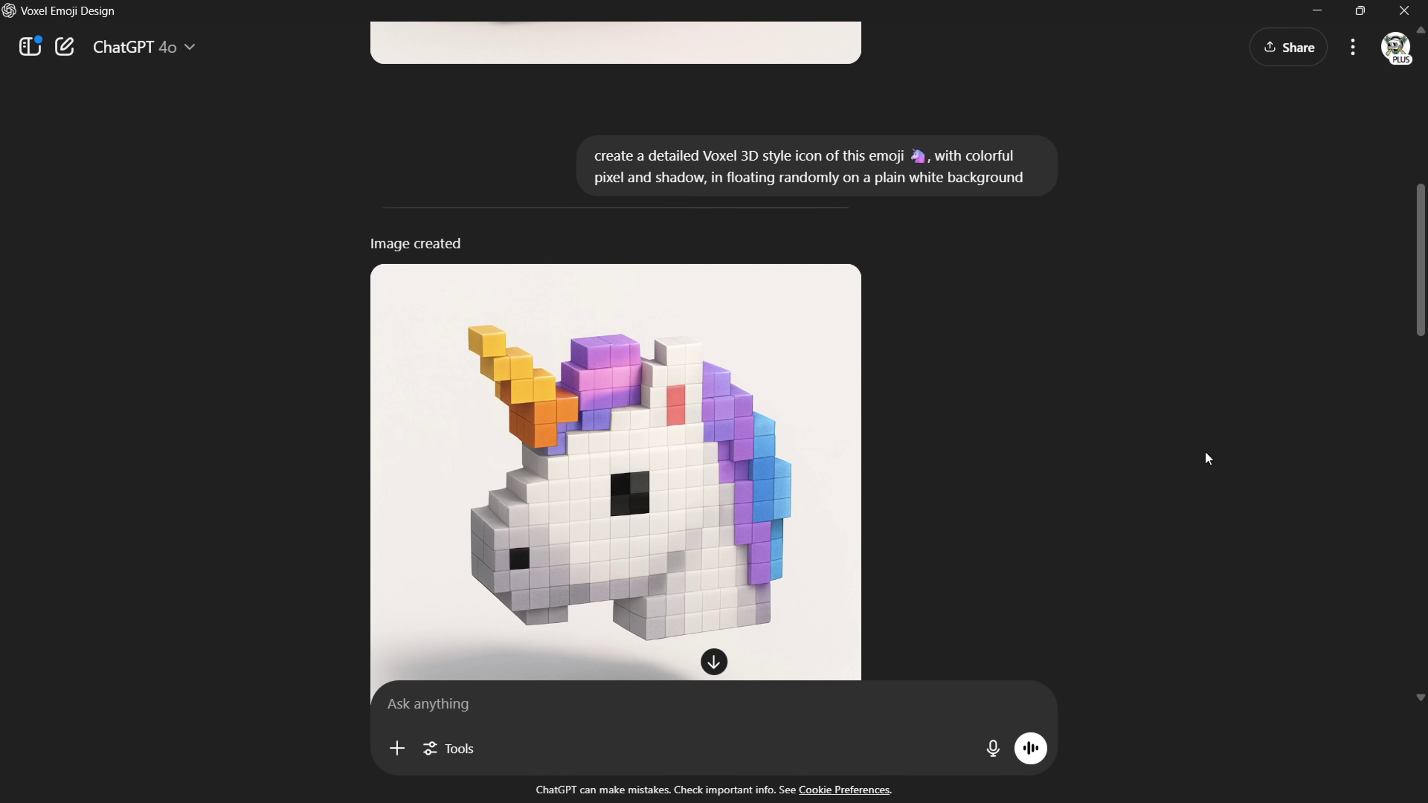
scroll(1206, 453, down, 15)
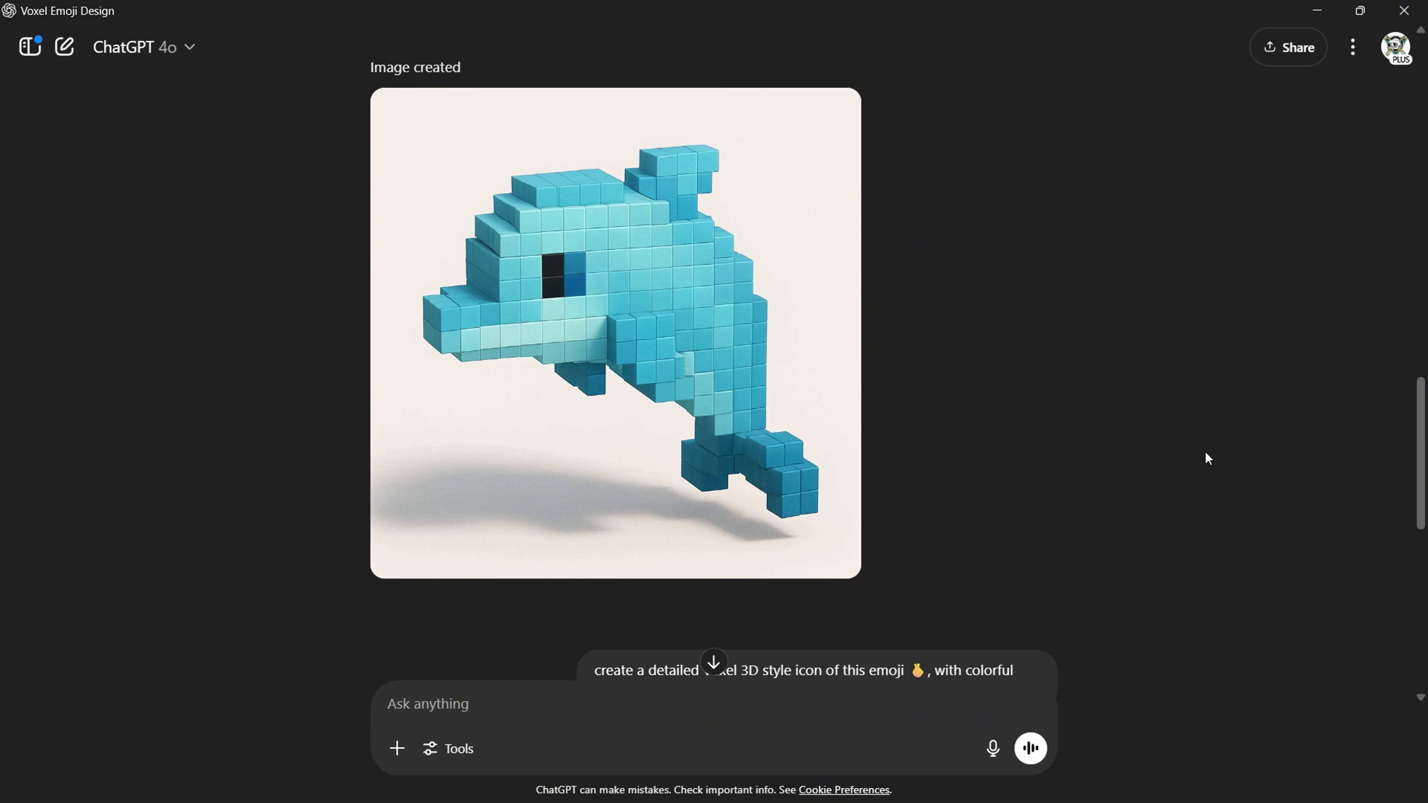
scroll(1205, 453, down, 10)
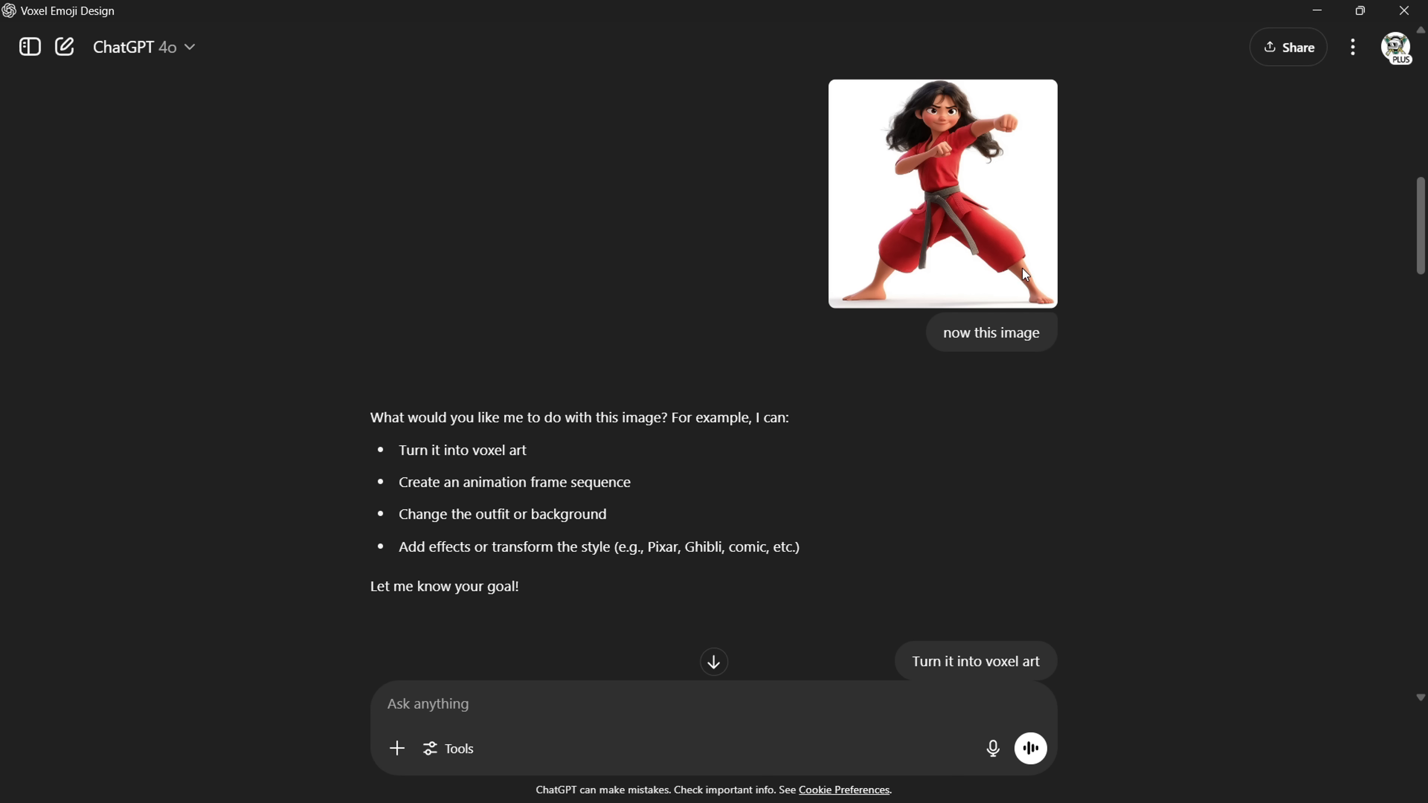
View the martial-arts girl image, then open the voxel girl result full-screen.
click(1022, 268)
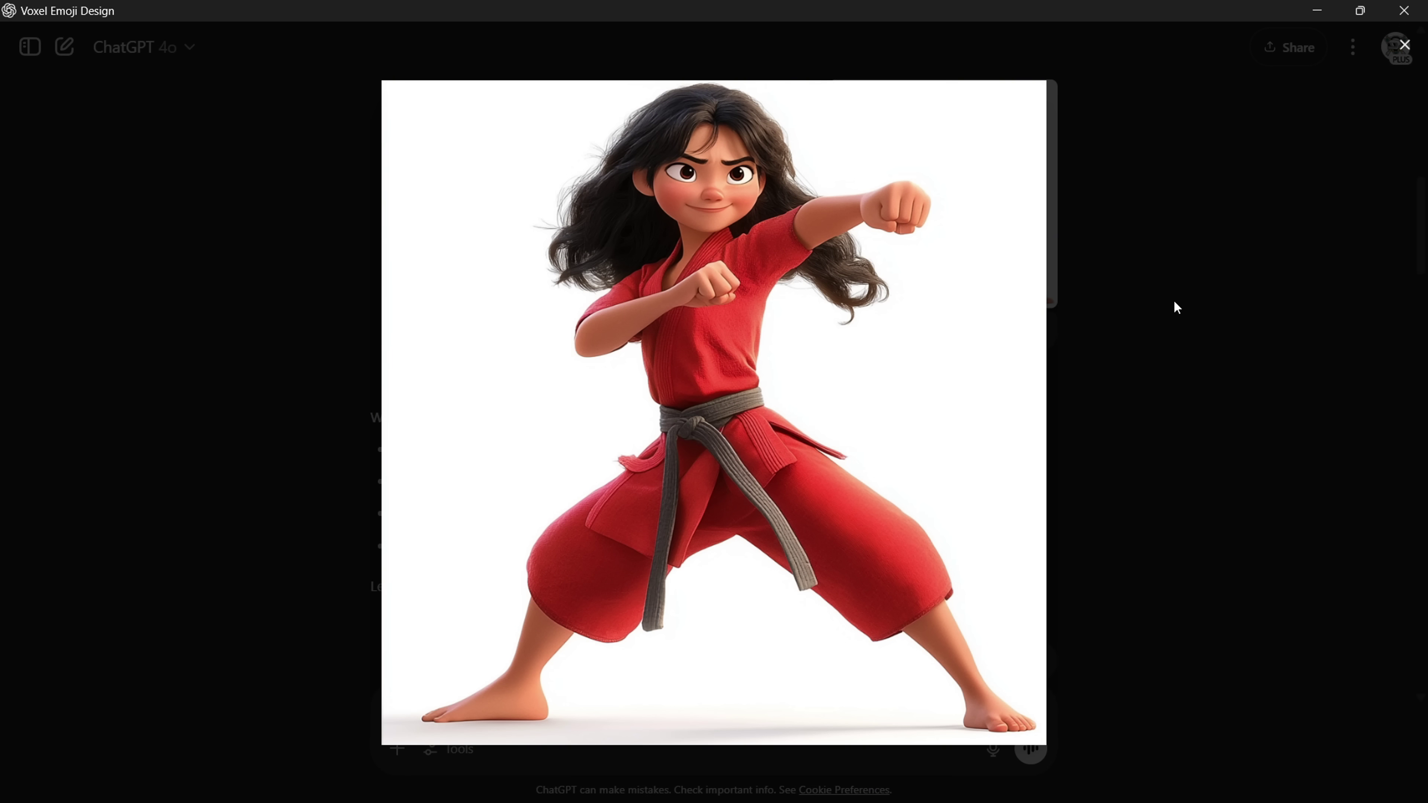
key(Escape)
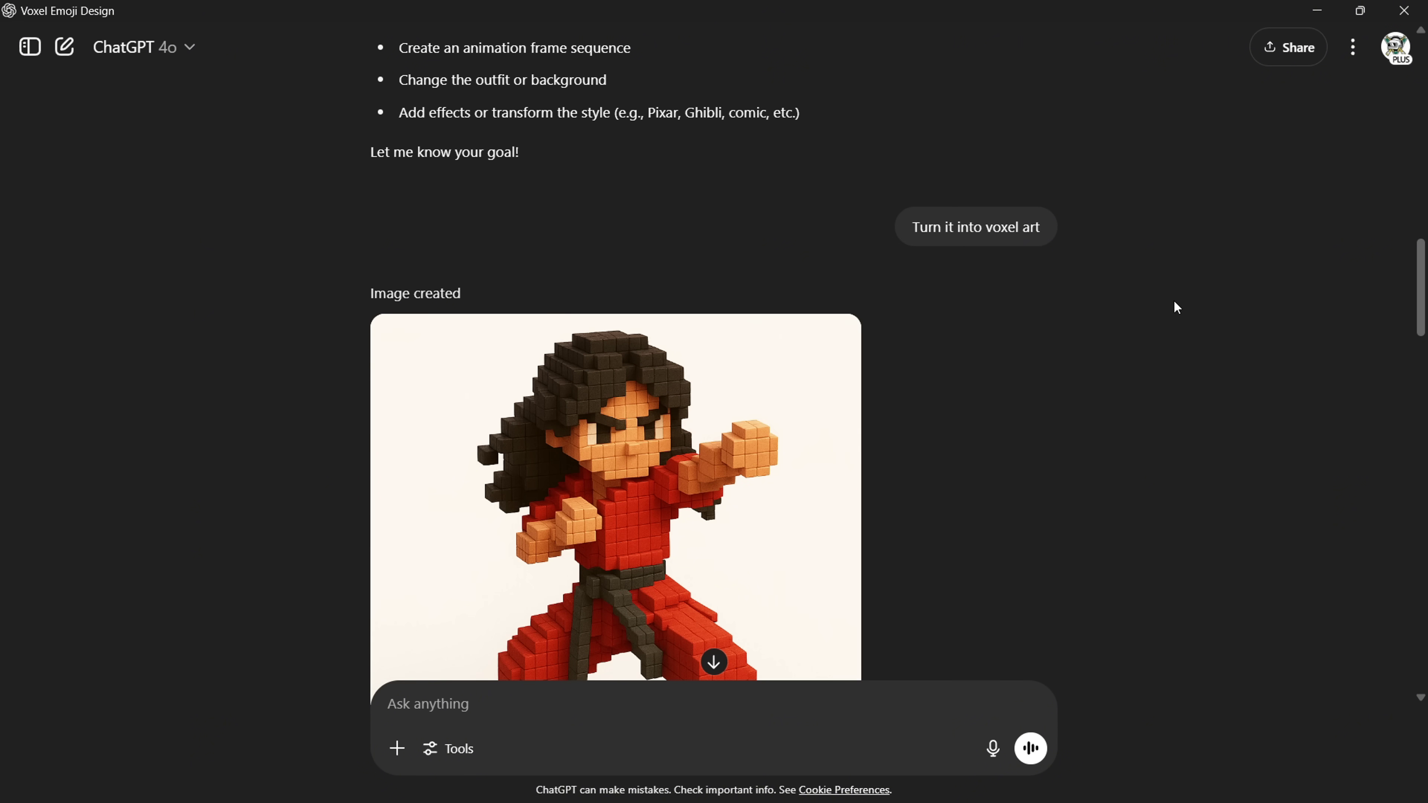
scroll(1177, 308, down, 3)
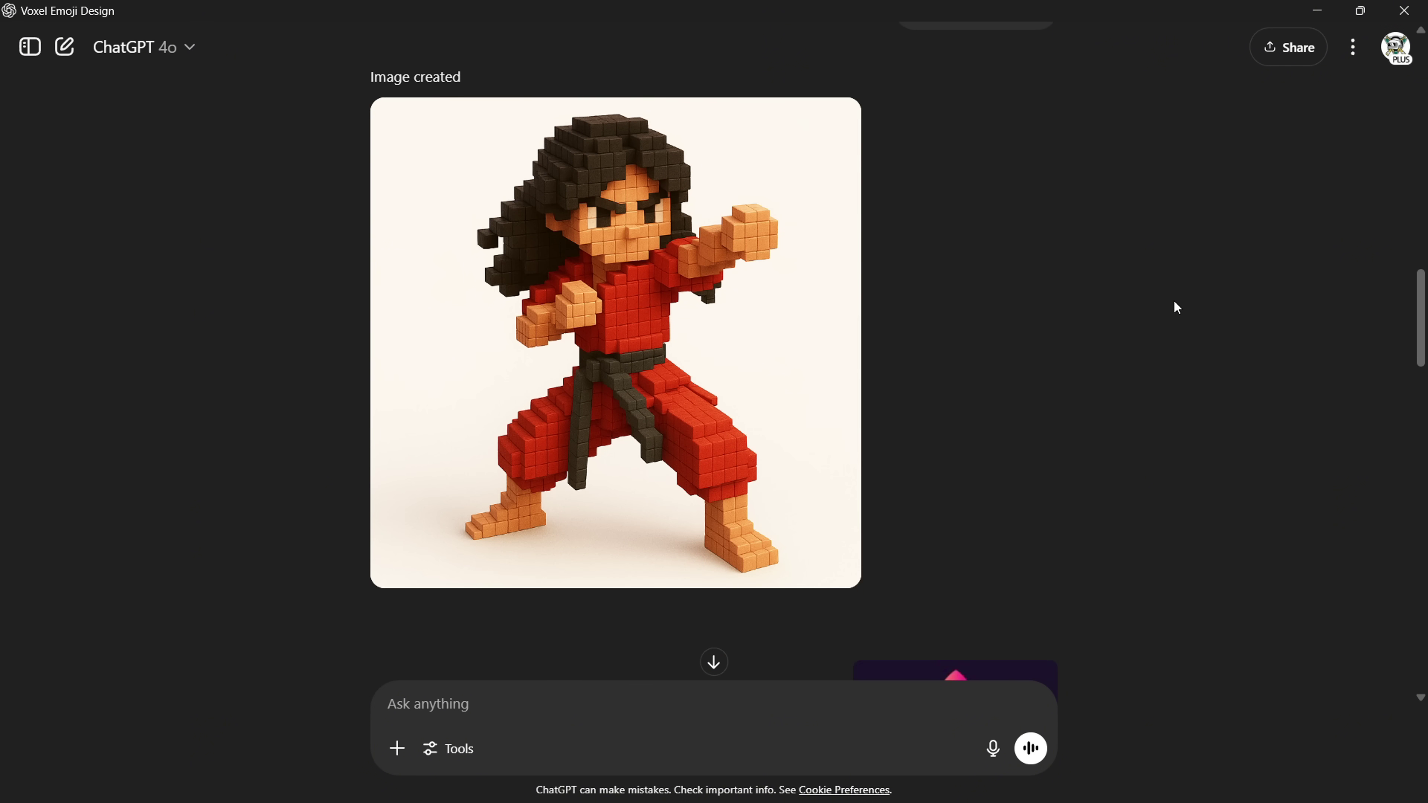
click(856, 325)
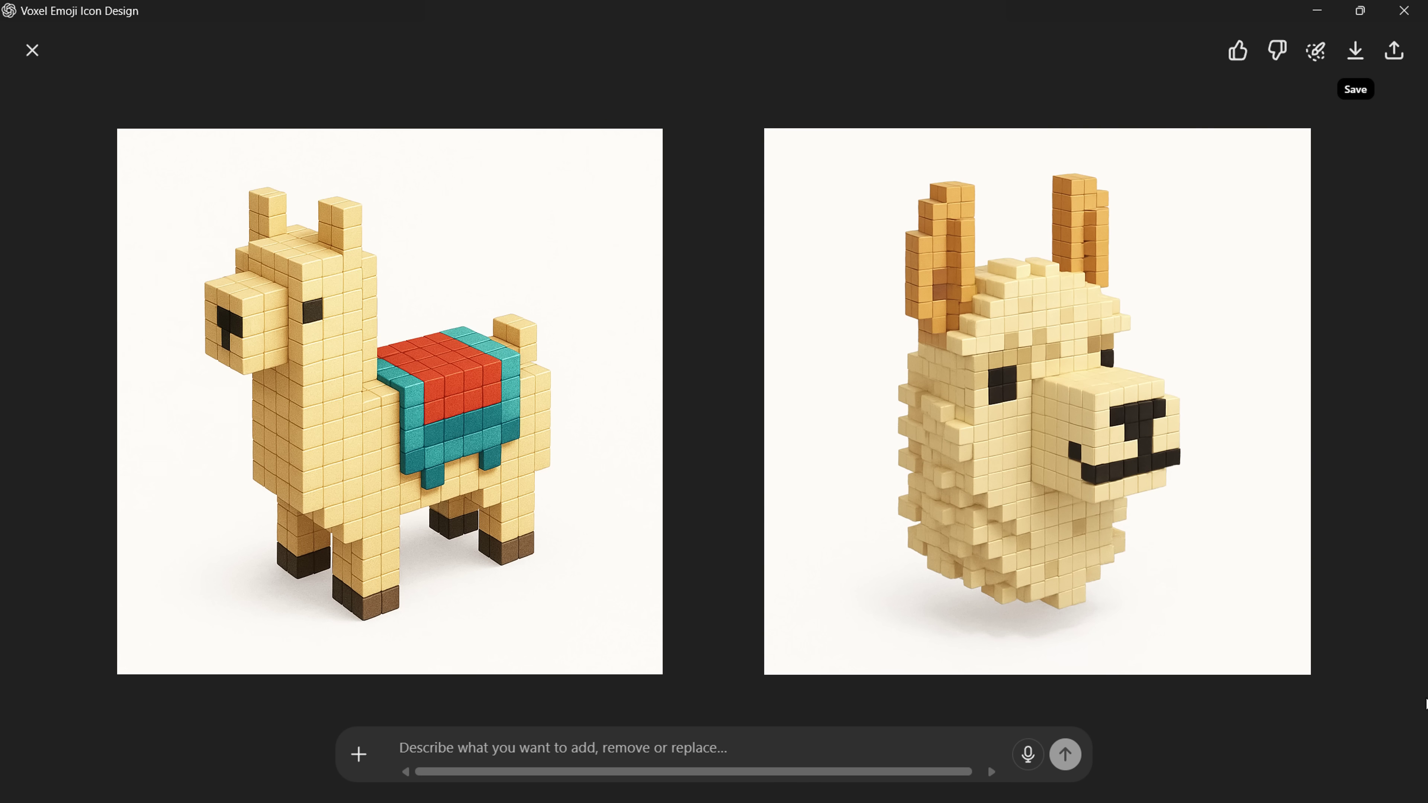
Show the other generated llama version and screenshot the voxel emoji collage.
key(Escape)
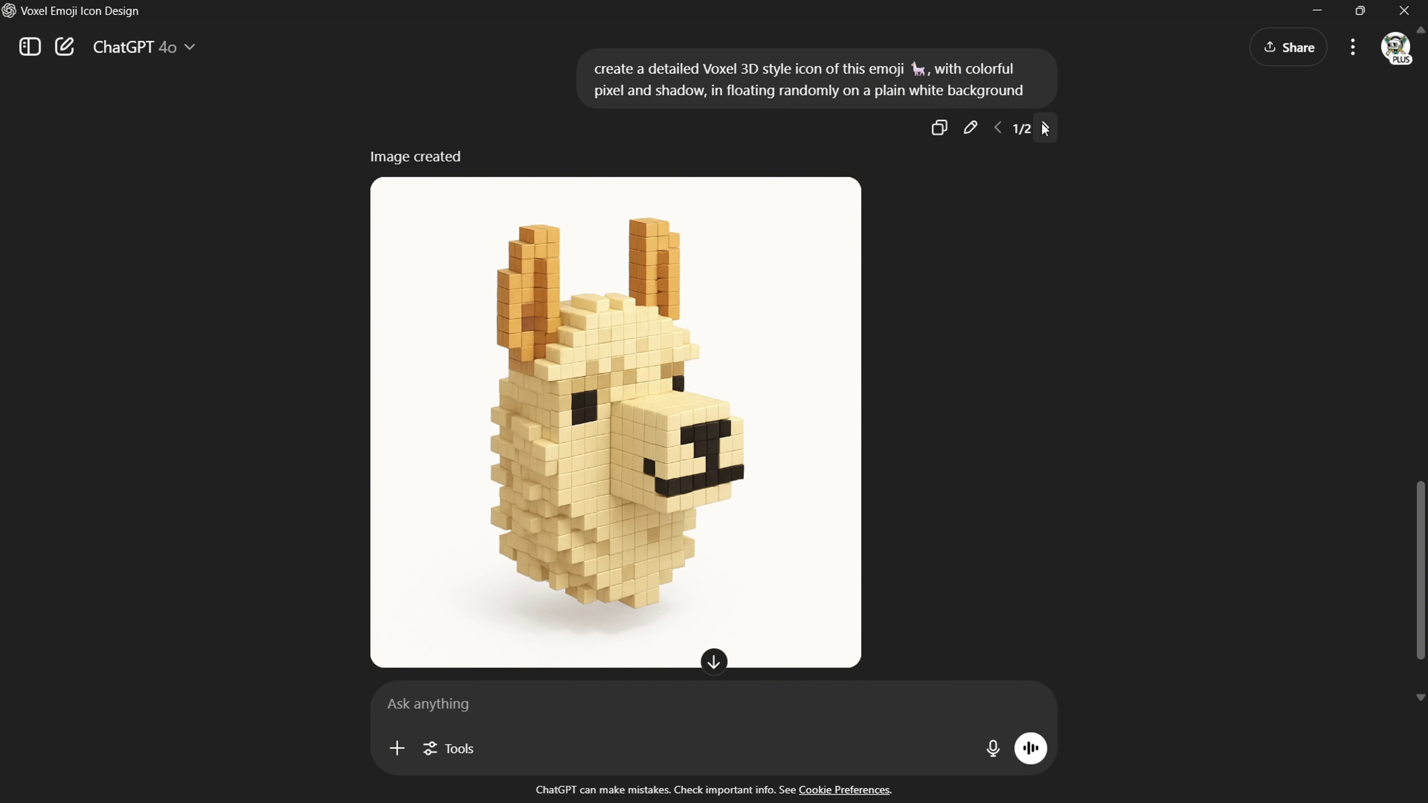
click(1041, 123)
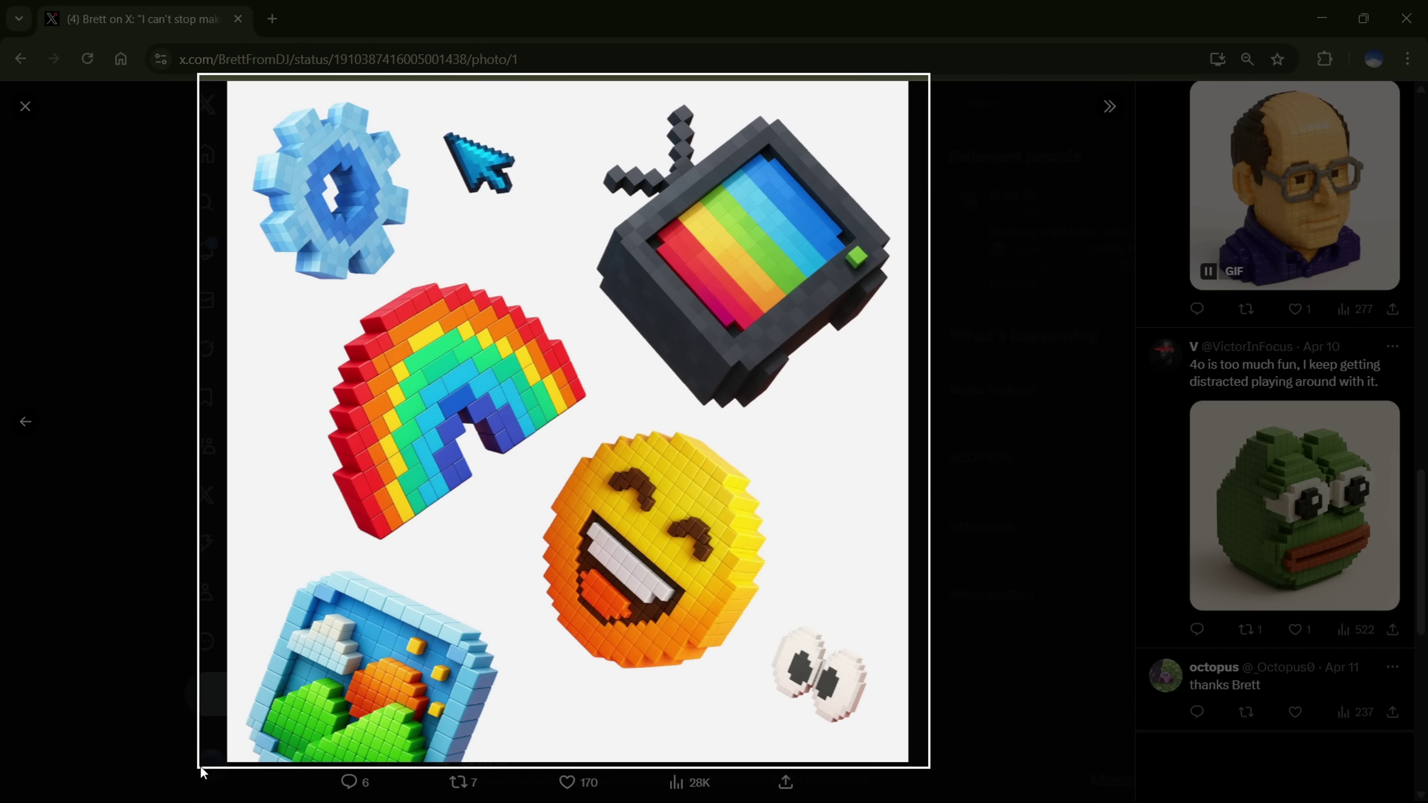
drag(203, 772, 202, 773)
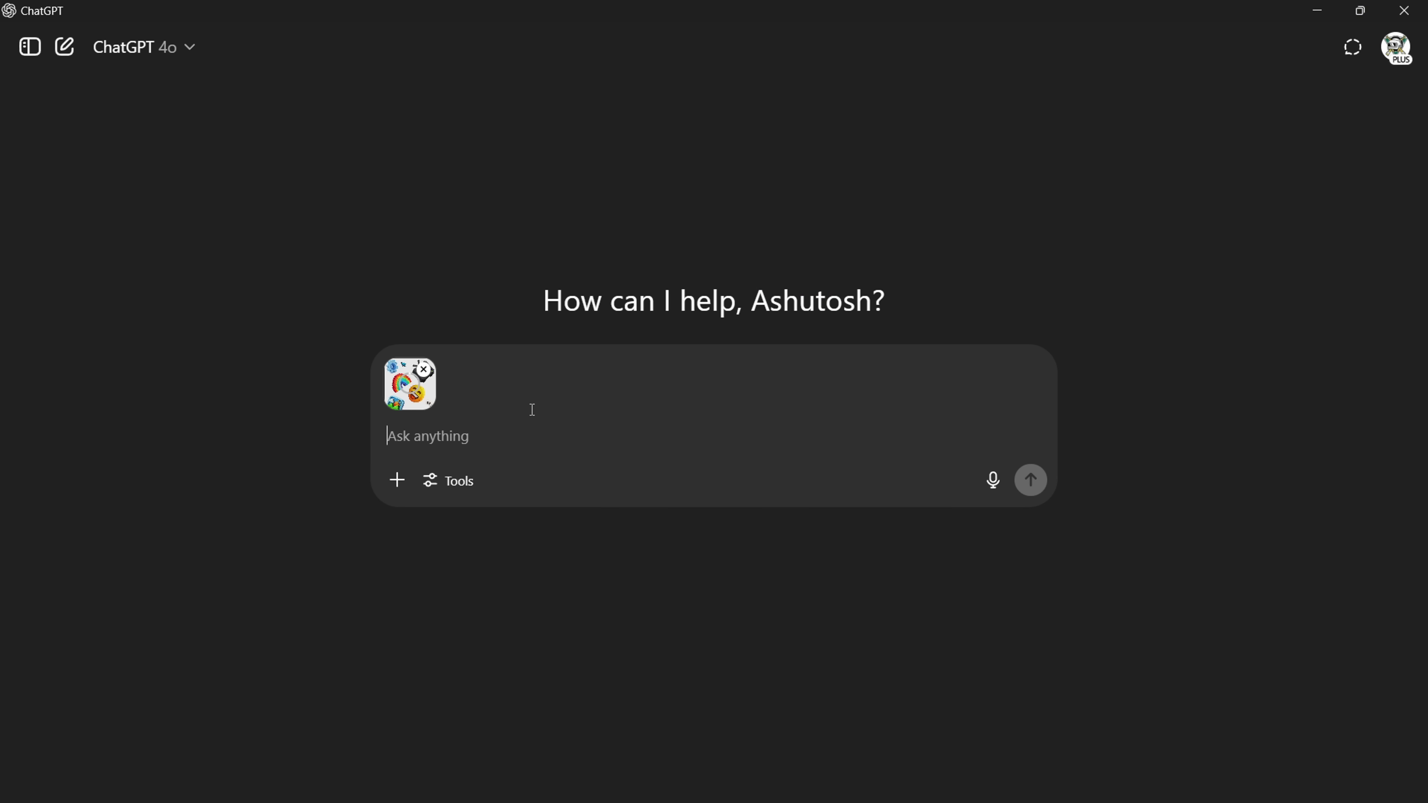
Send 'Create this emoji in the same style' with the laughing emoji and the screenshot.
text(Create this emoji in the same style)
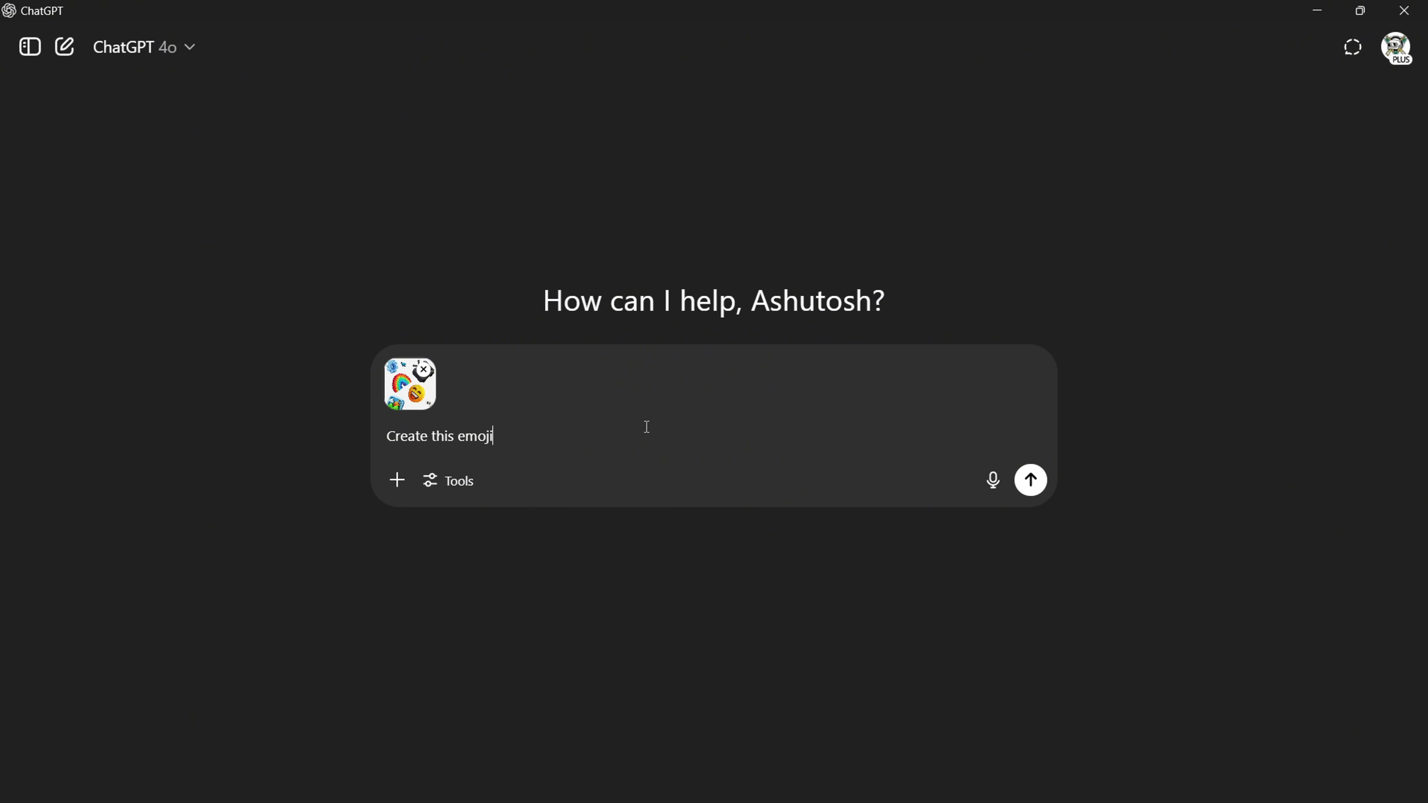
key(super+period)
click(698, 244)
click(1029, 480)
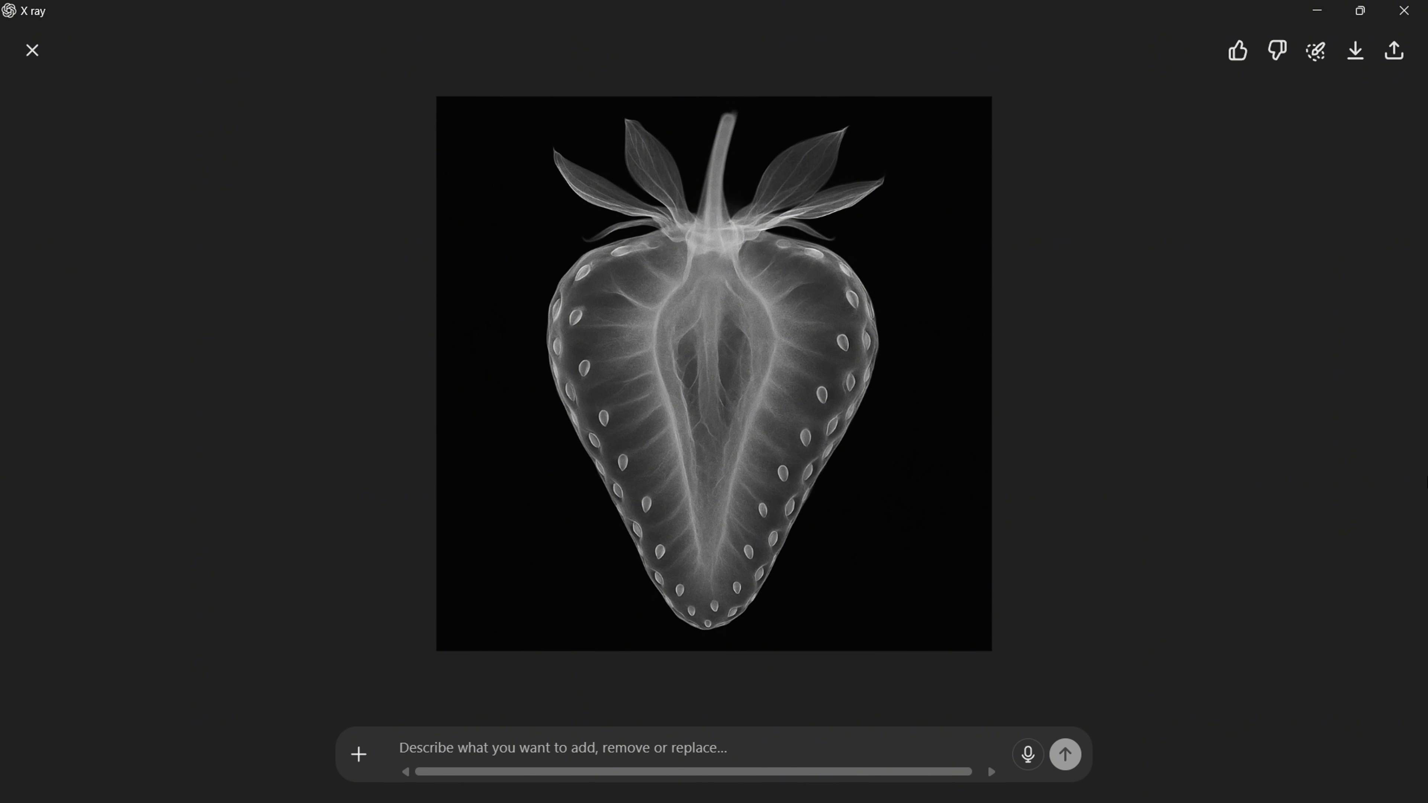
Page through the chest, cat and hand X-ray examples in the viewer.
key(Left)
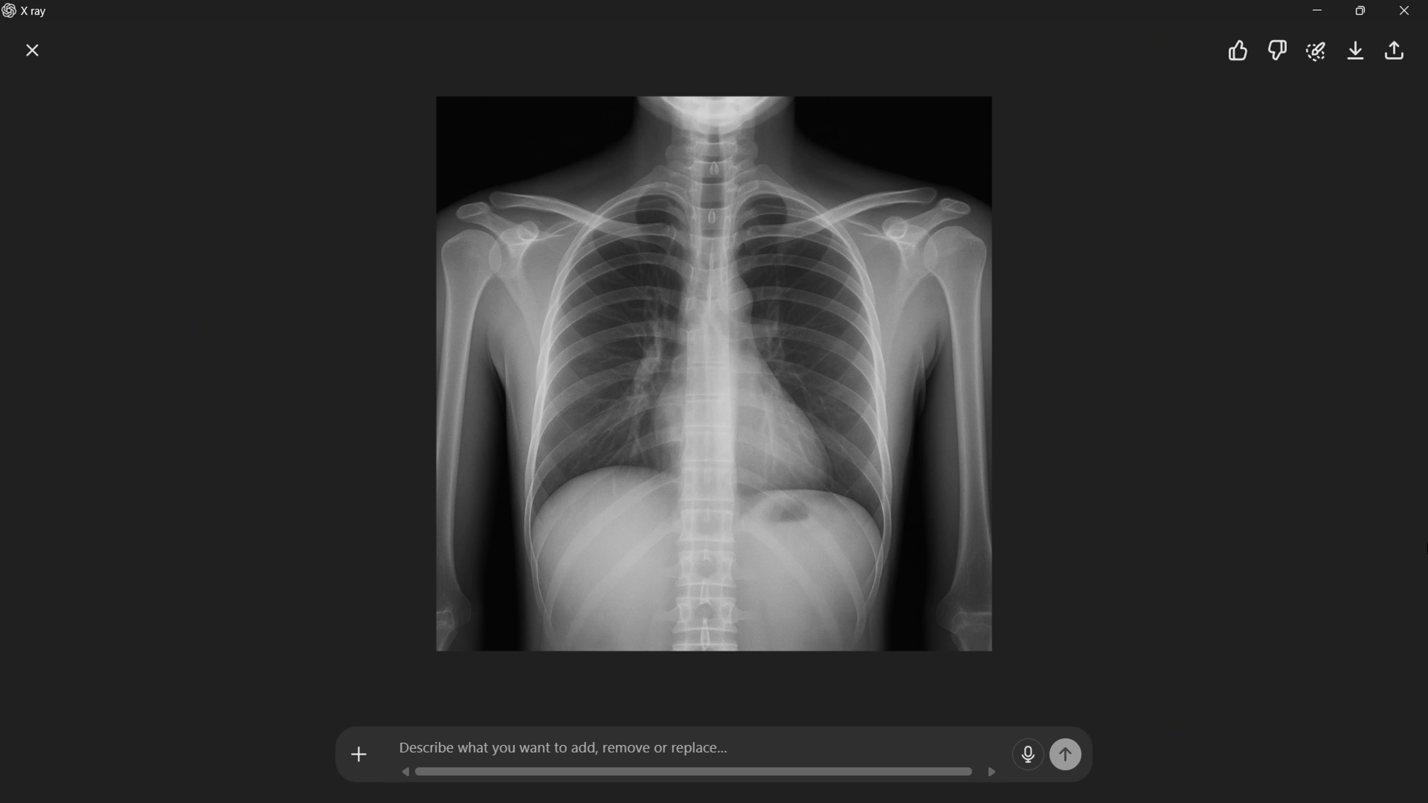
key(Left)
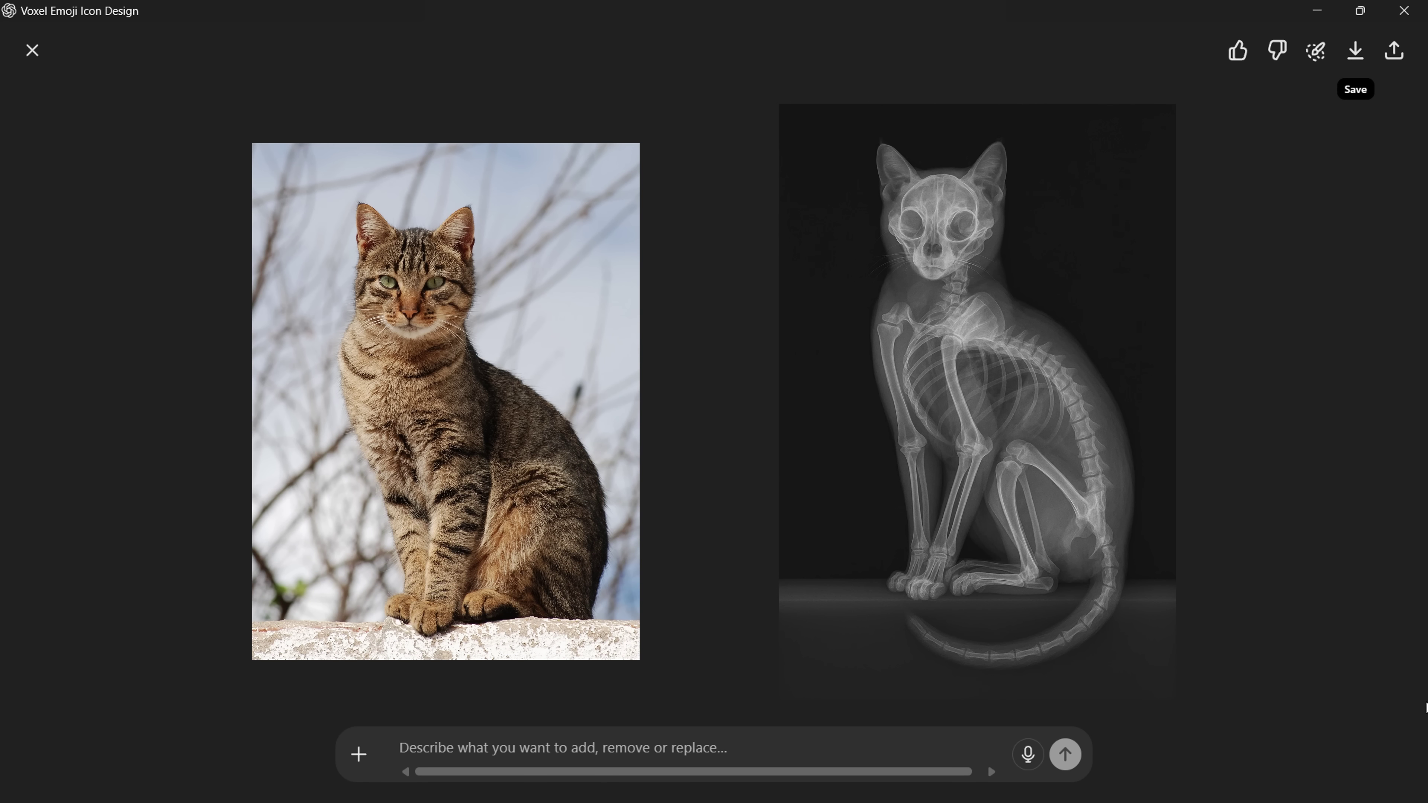
key(Left)
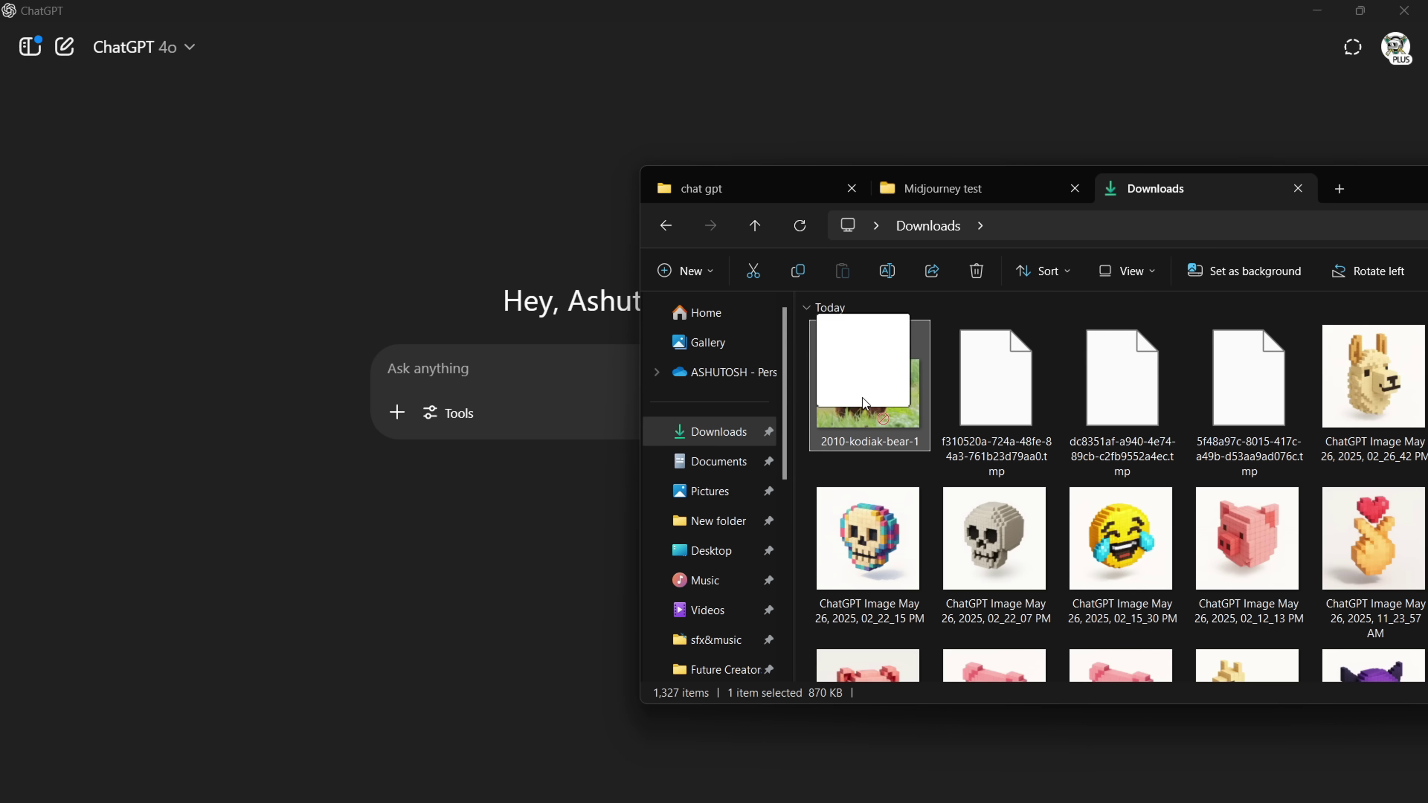
Send the x-ray prompt with the bear photo attached.
drag(861, 367, 564, 392)
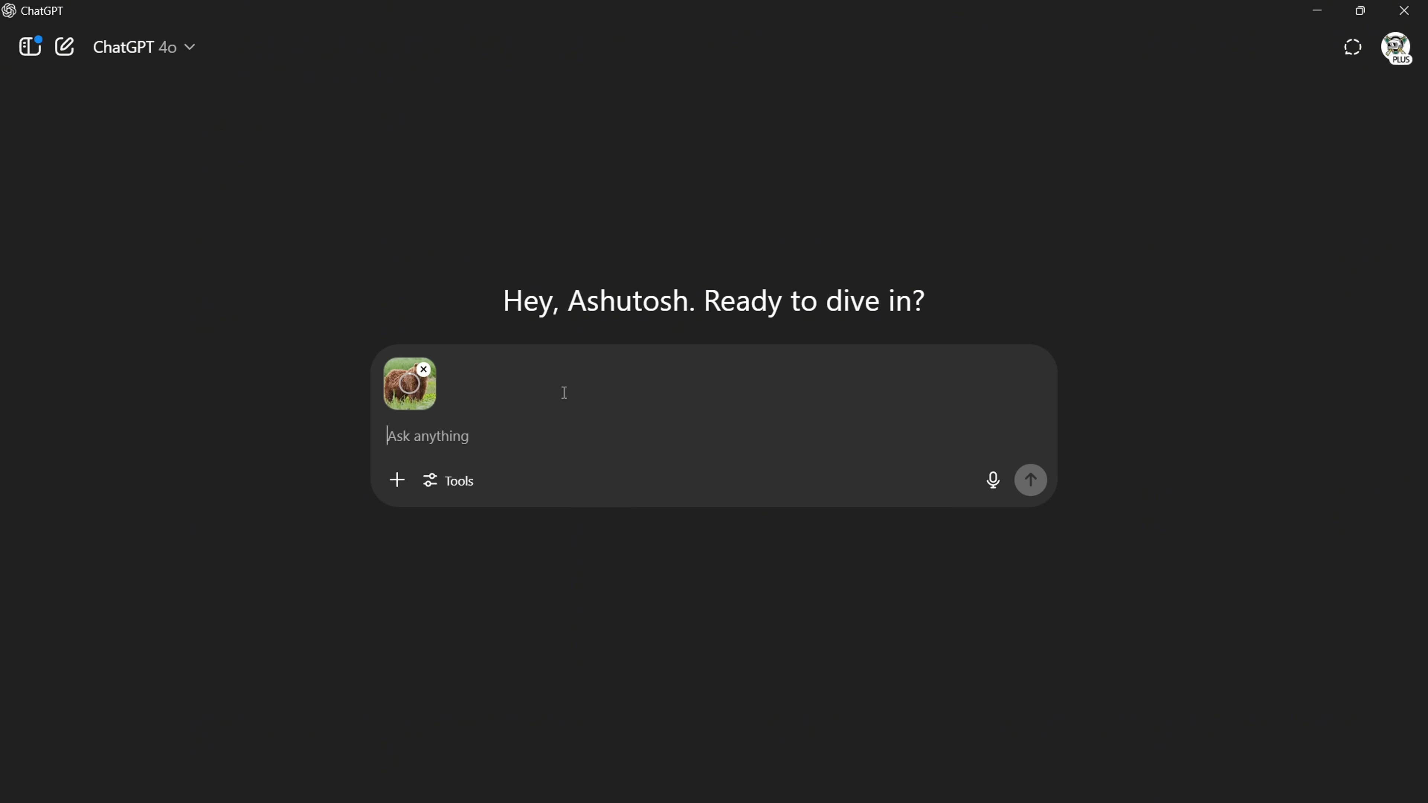
text(realistic x-ray of attached image medical scan, clinical realism.  wide image)
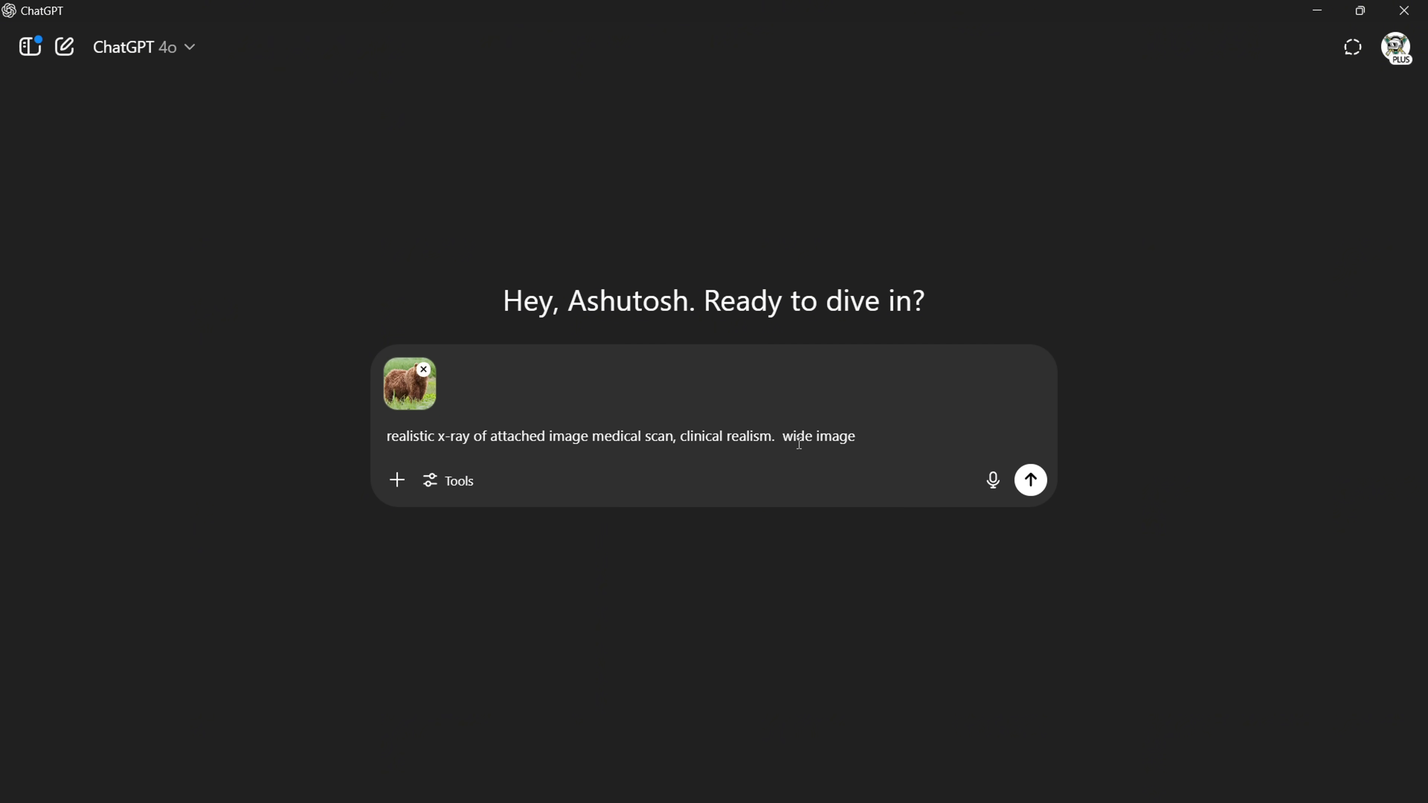
click(1030, 480)
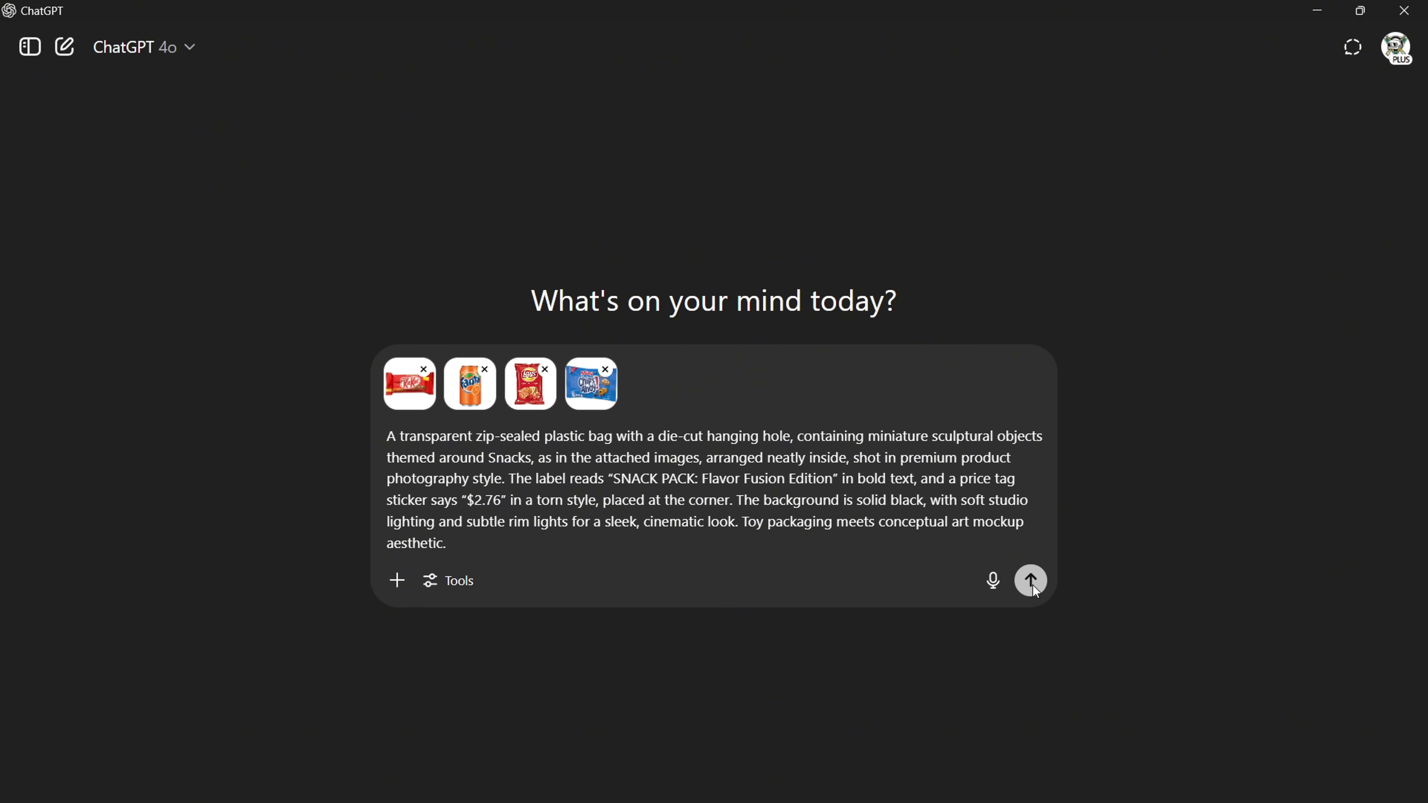
Send the four-image Snack Pack prompt, then view the heart Core Pack and intestine edition images full size.
click(1031, 582)
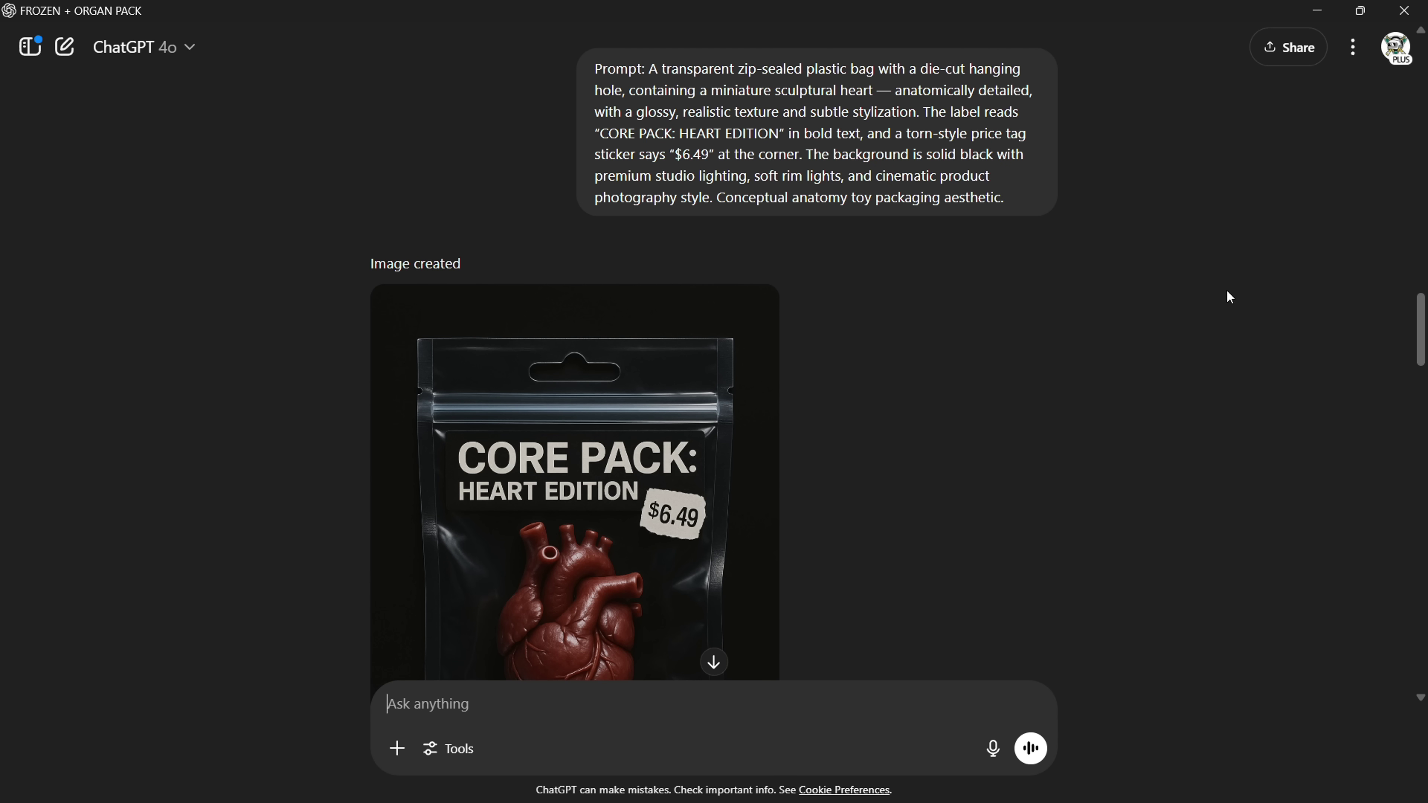
scroll(1227, 291, down, 3)
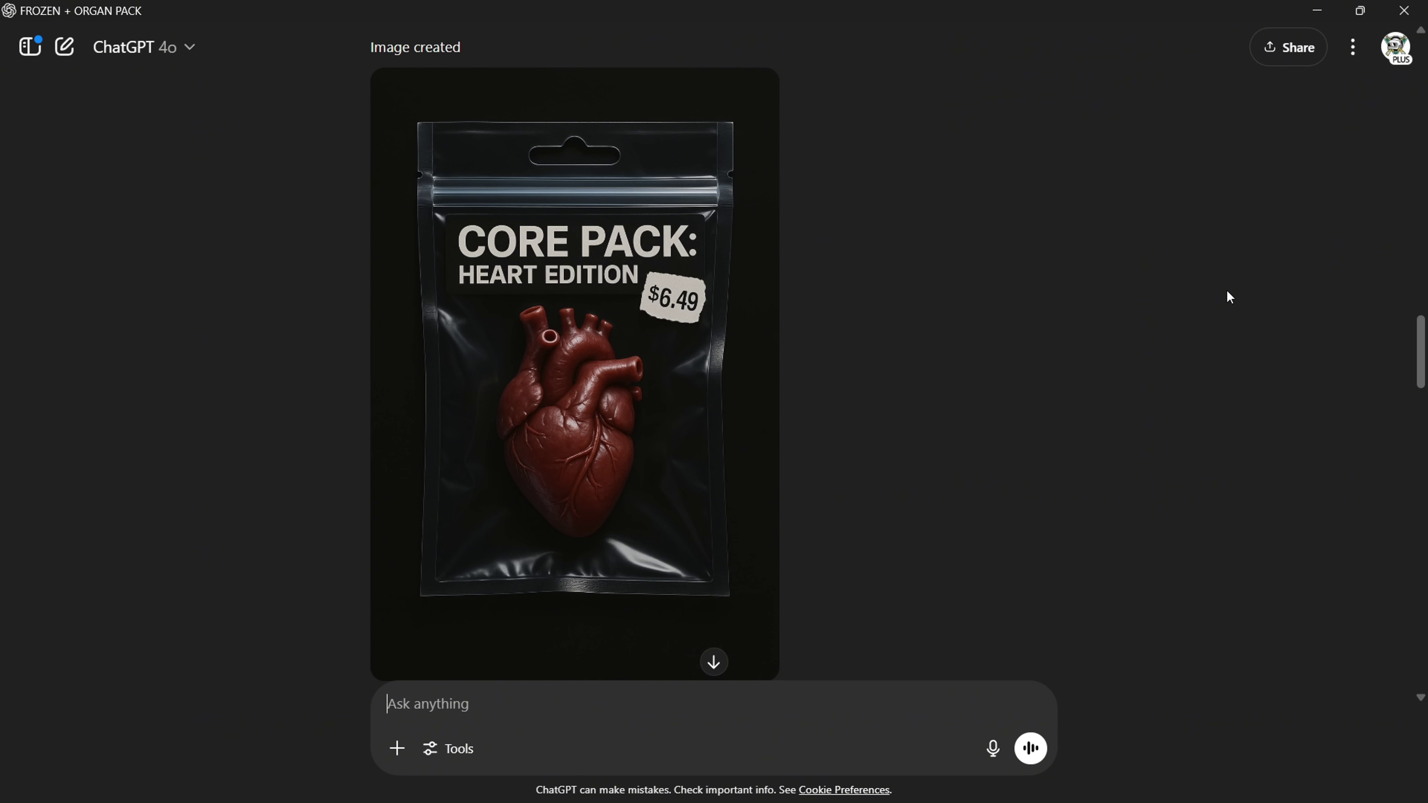
click(711, 326)
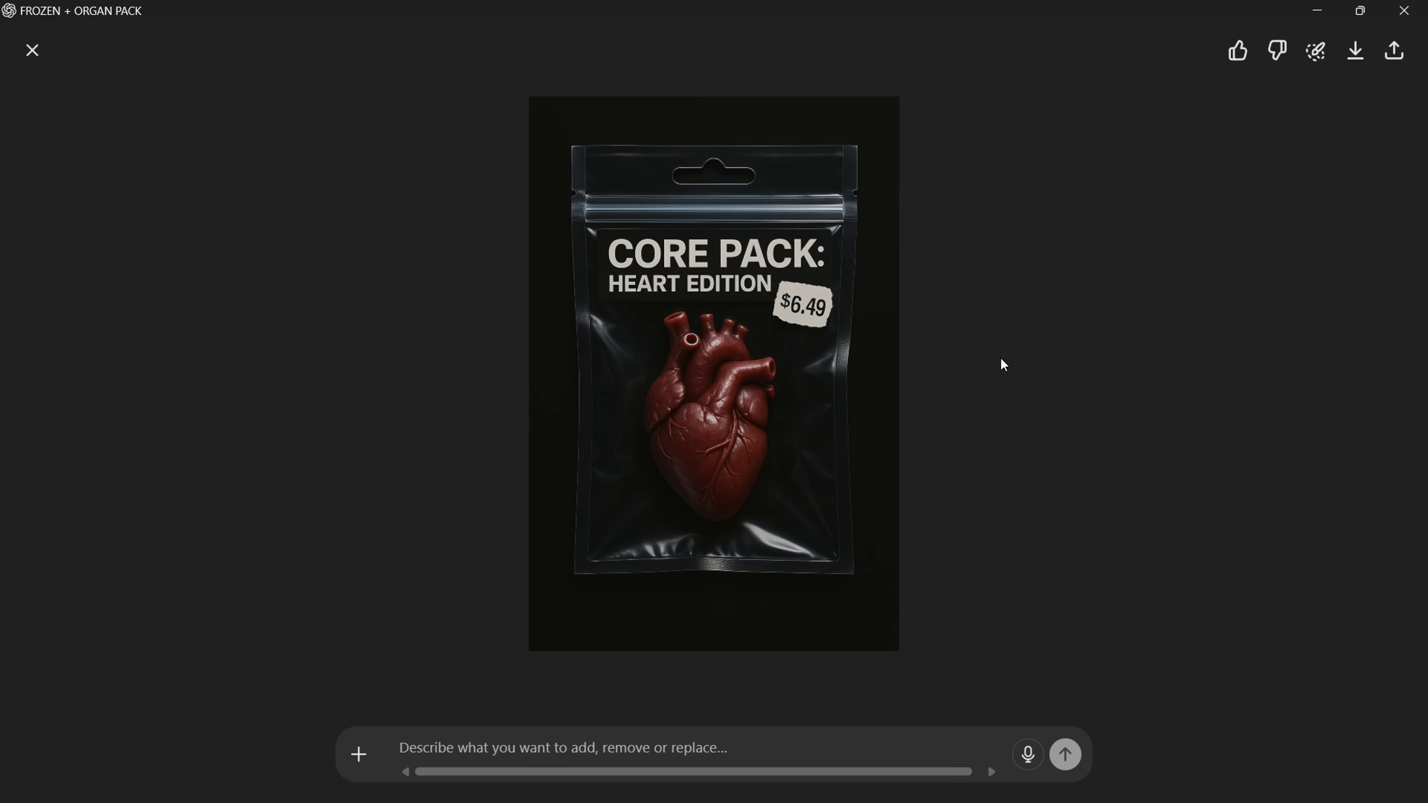
key(Right)
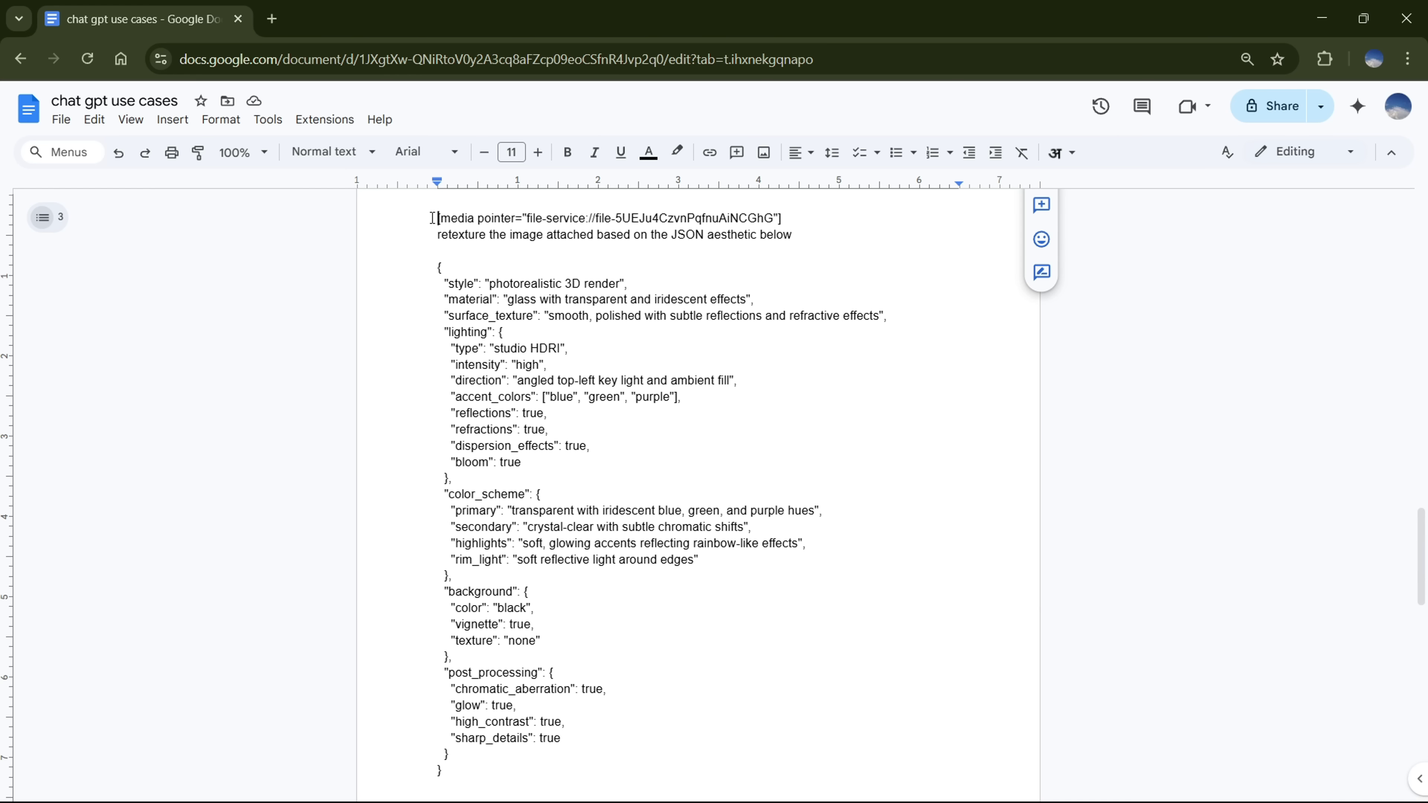
Paste the Docs JSON prompt into a new chat and attach the perfume photo.
drag(437, 217, 677, 728)
drag(677, 729, 684, 768)
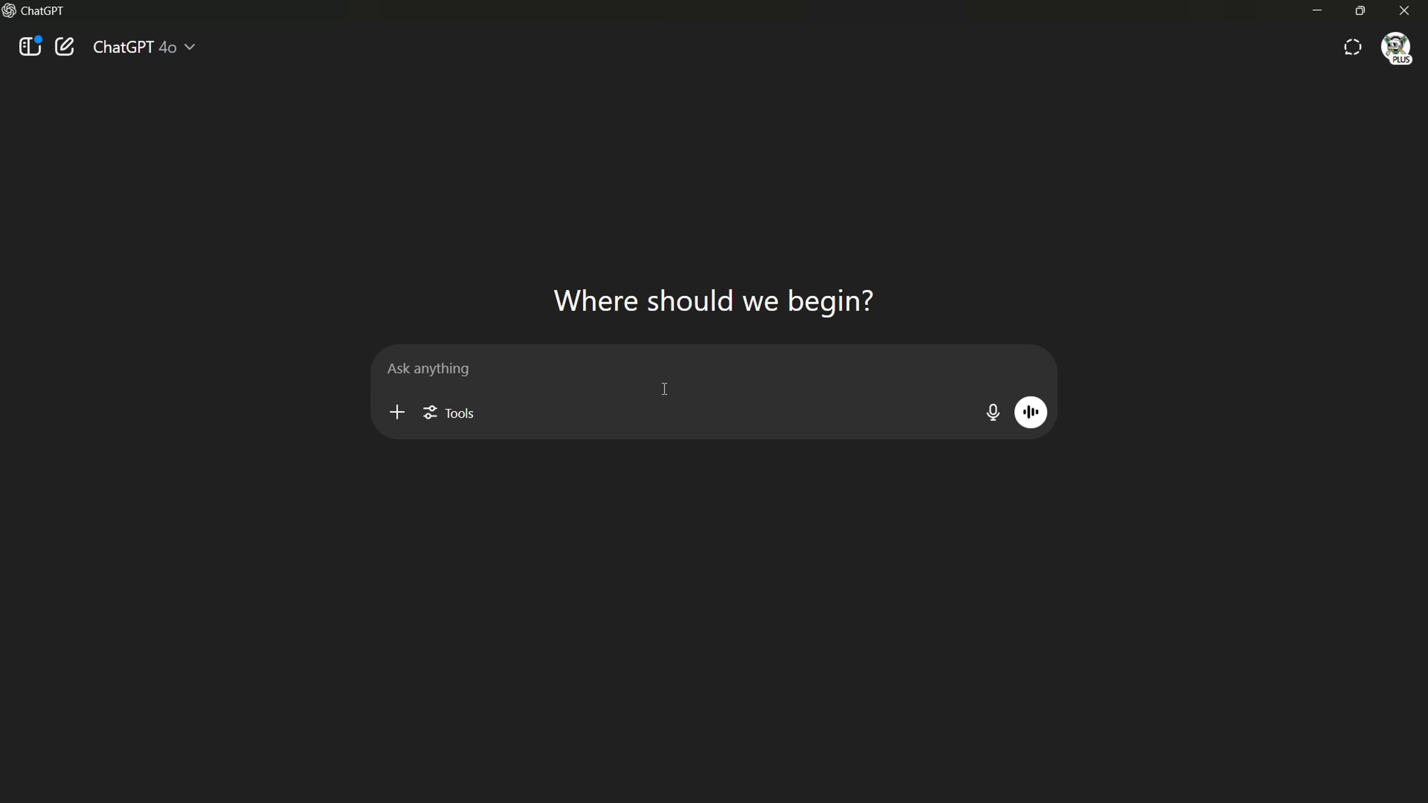
key(ctrl+v)
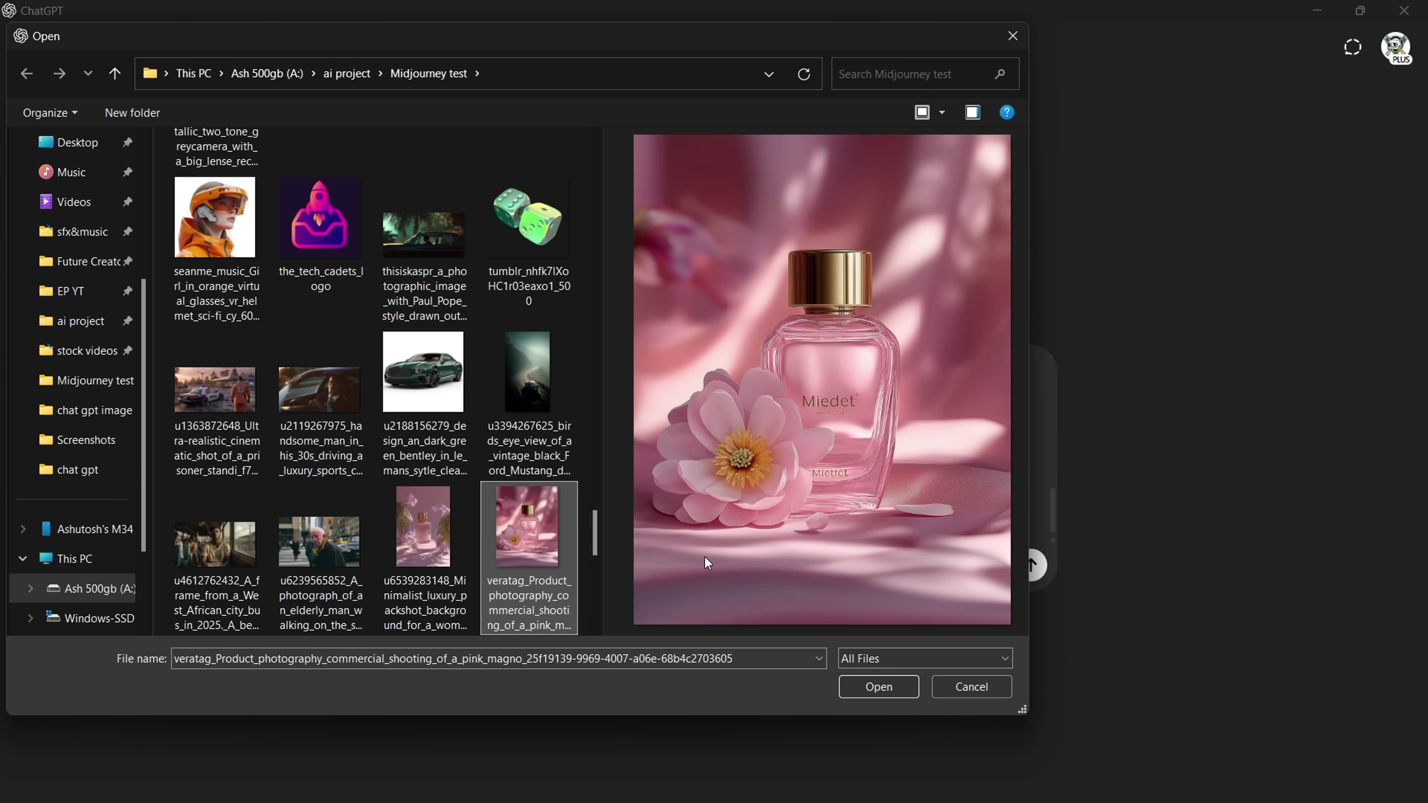
click(869, 686)
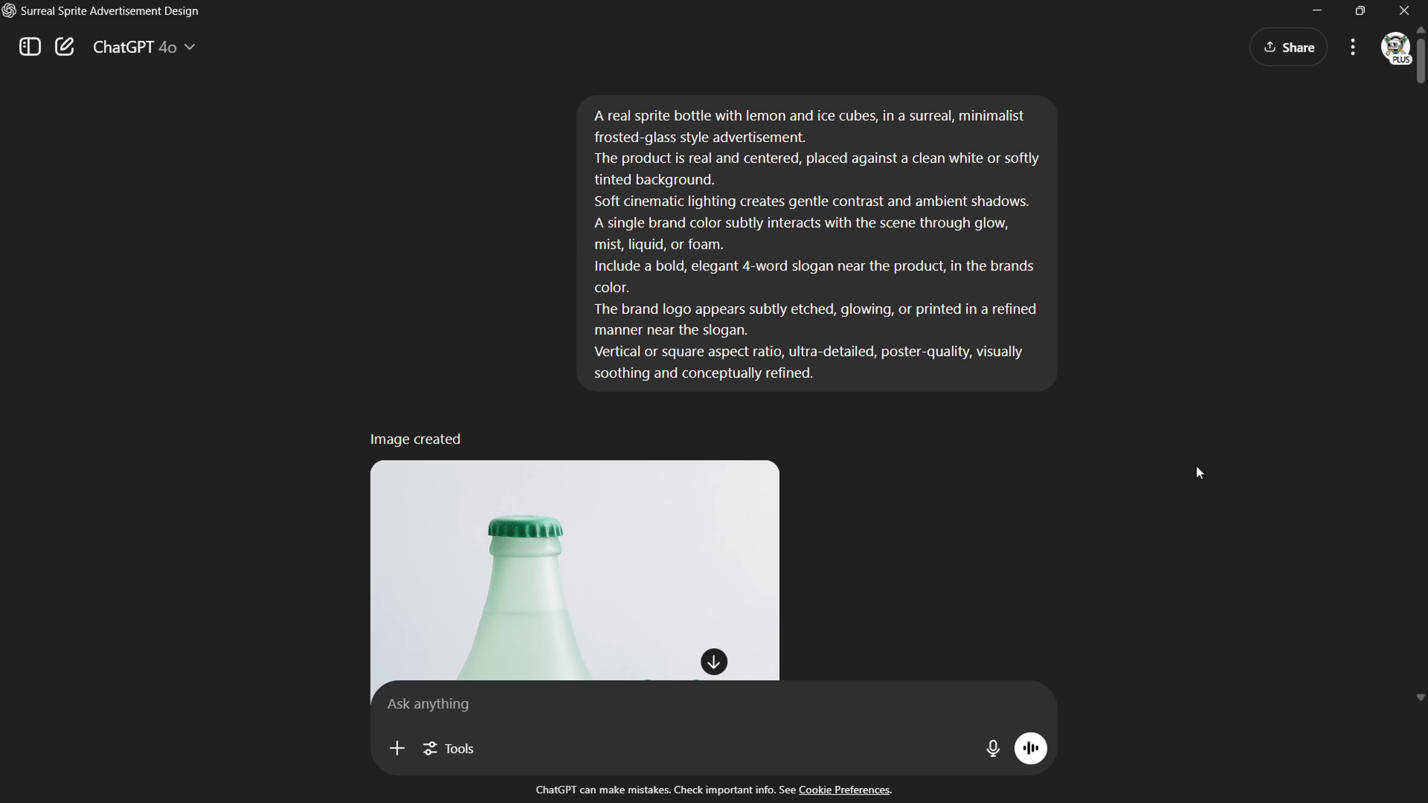
Open the Sprite ad full size and highlight 'orangish', 'slogan.' and the bold-slogan line in the prompt.
scroll(1196, 465, down, 7)
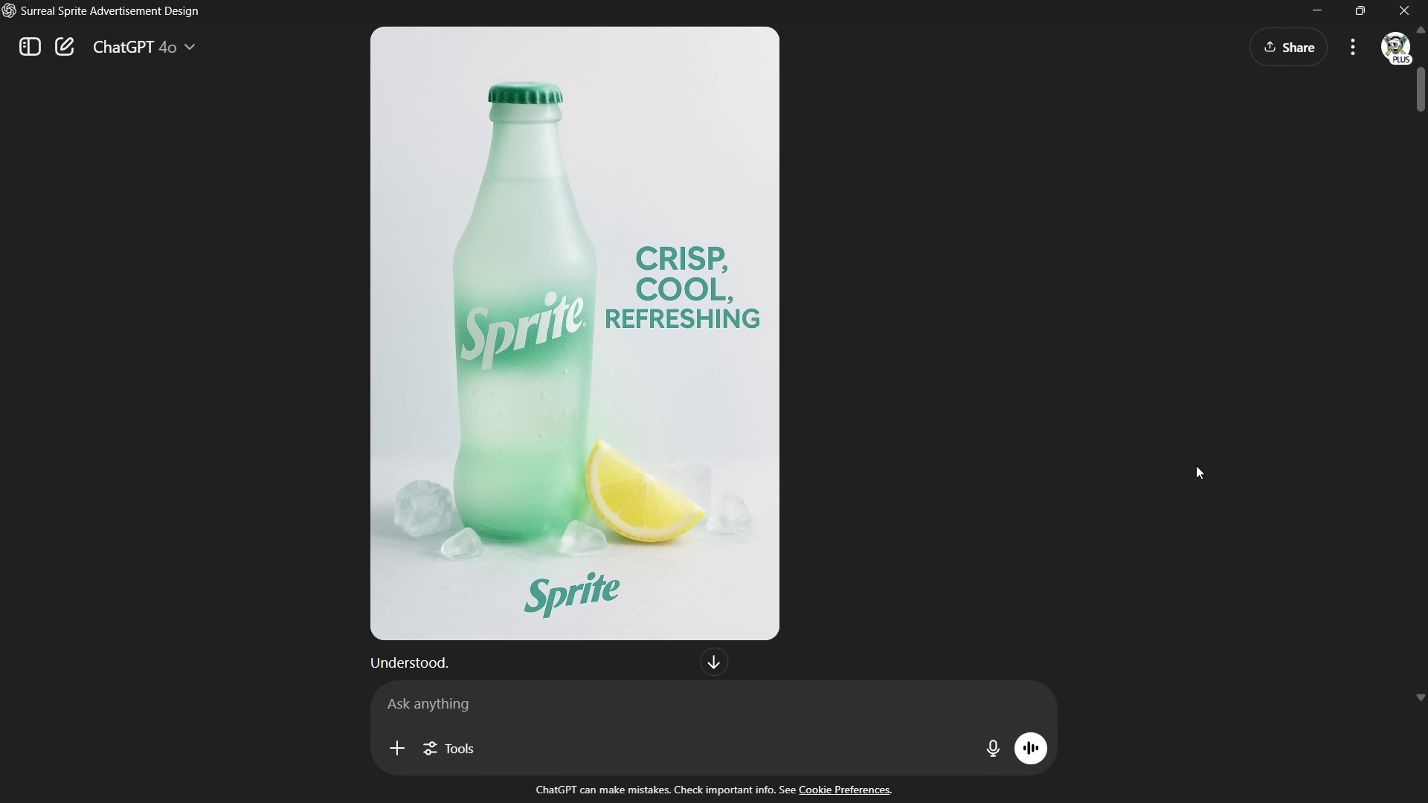
click(753, 418)
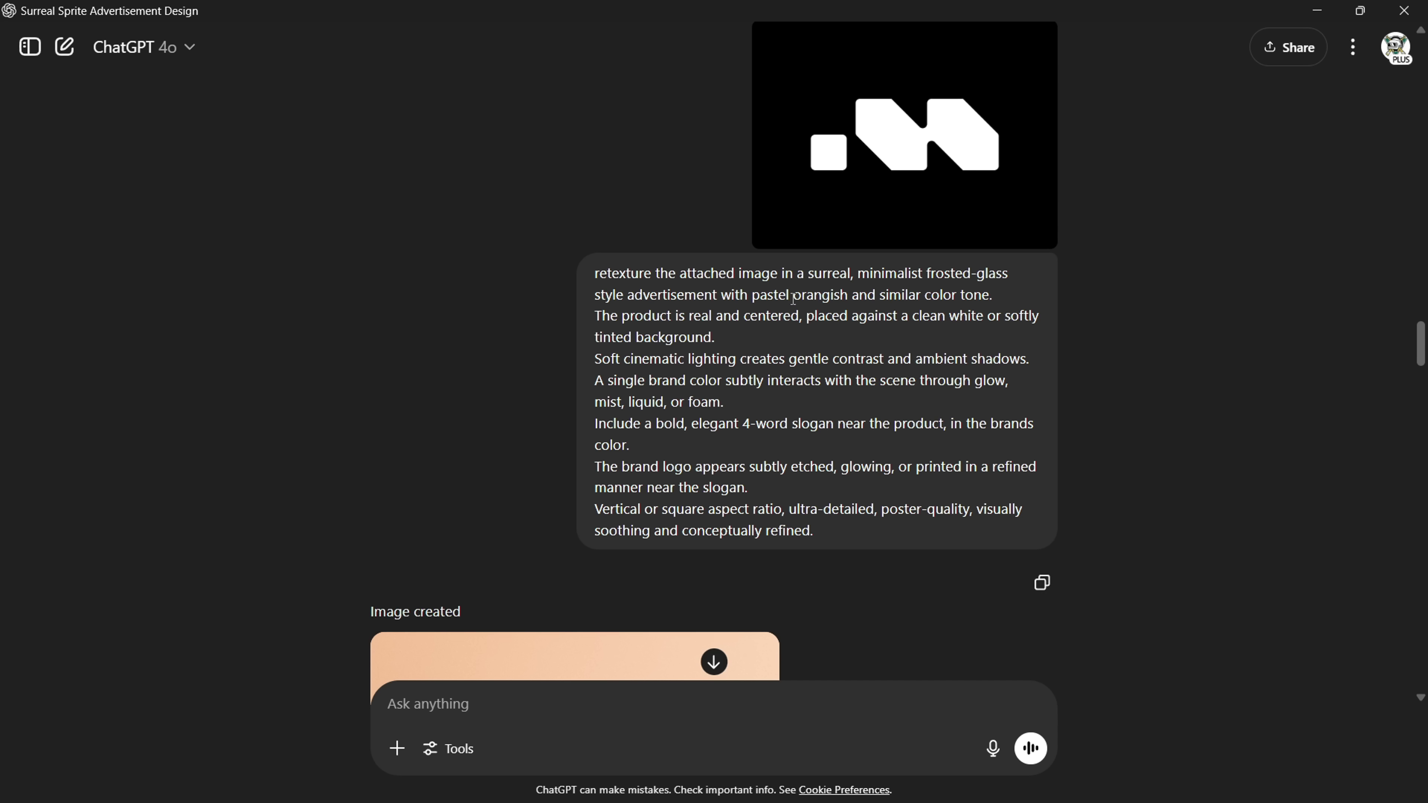
drag(793, 295, 852, 297)
drag(750, 488, 703, 494)
click(661, 457)
drag(662, 458, 595, 434)
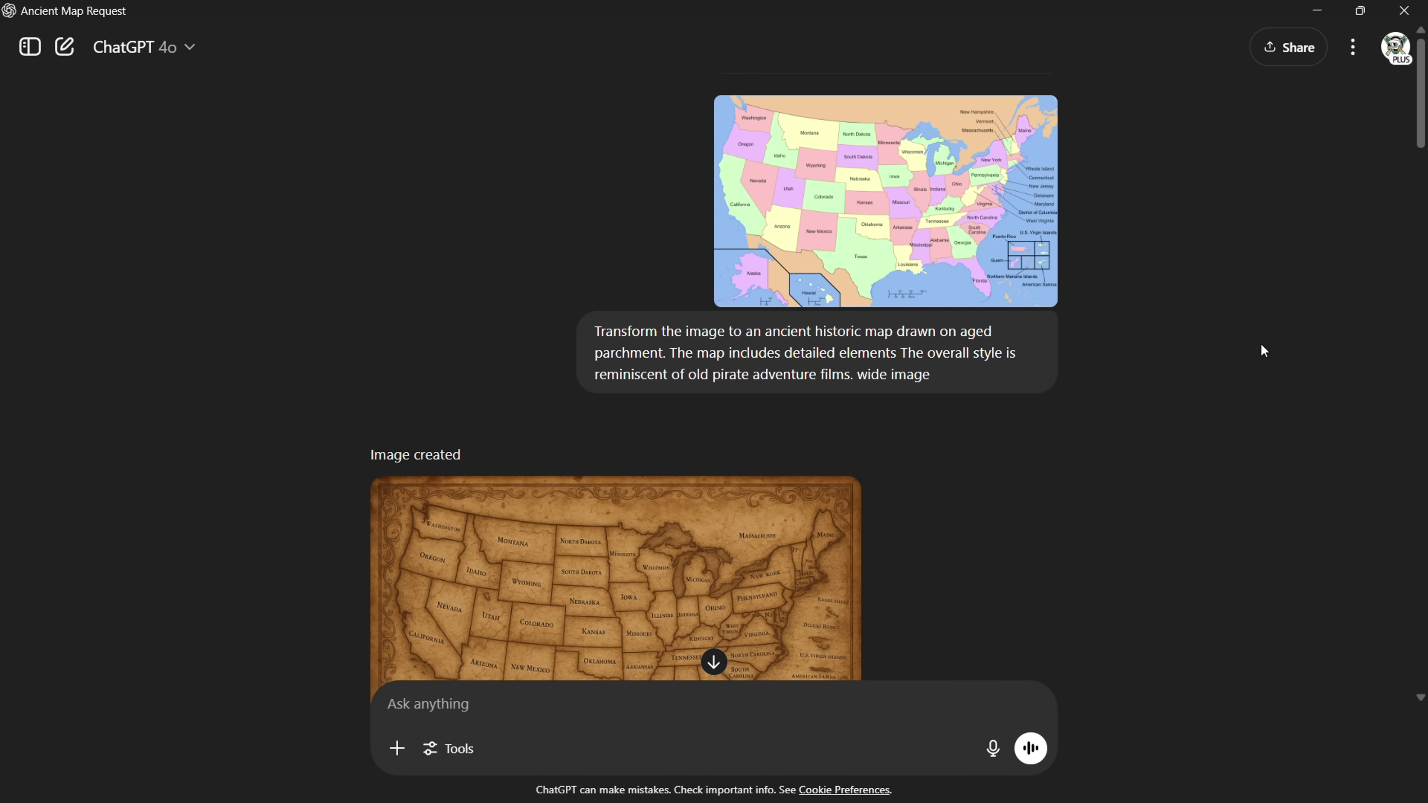
View the parchment map full size, then scroll through the Pop Art, Ink Sketch, Newspaper and Watercolor maps.
scroll(1261, 345, down, 4)
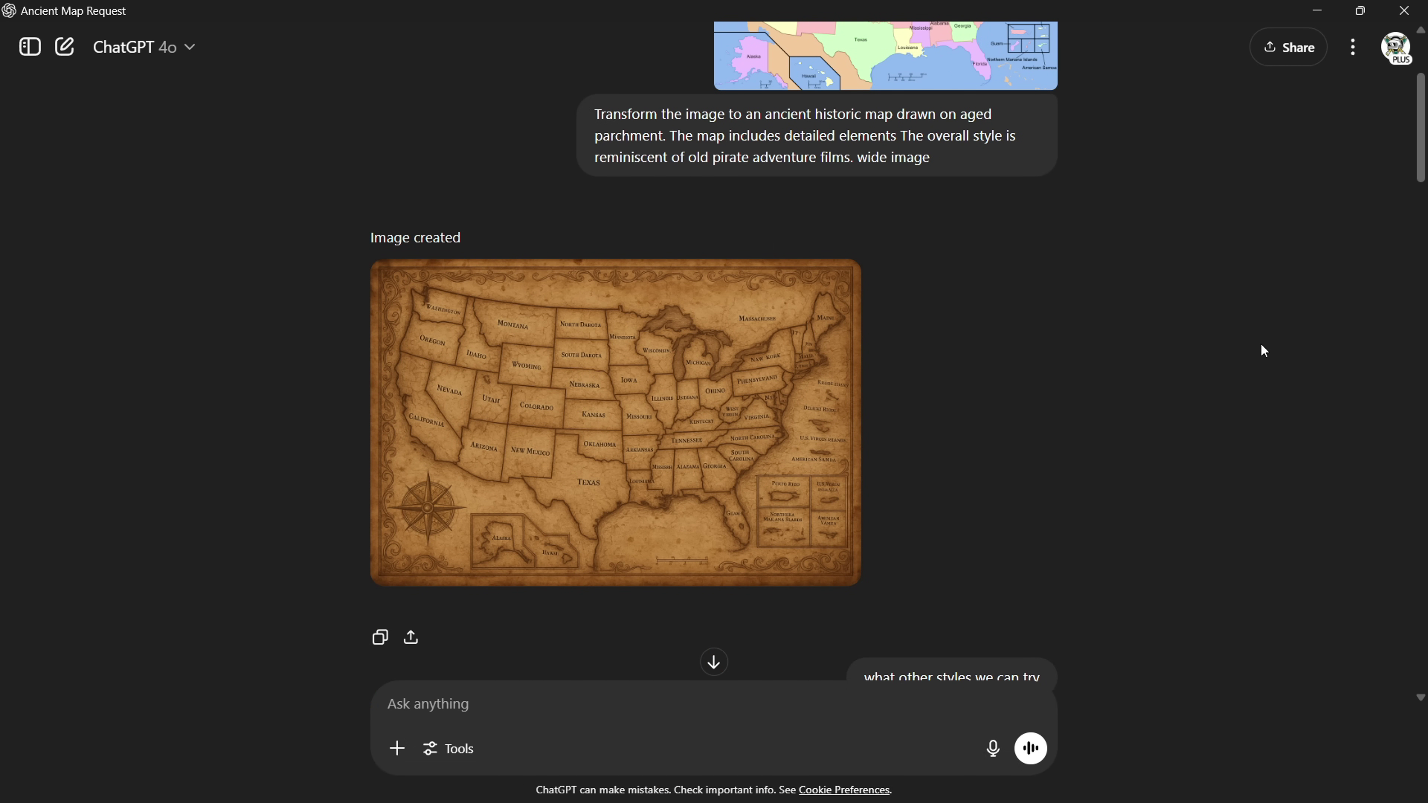
click(799, 454)
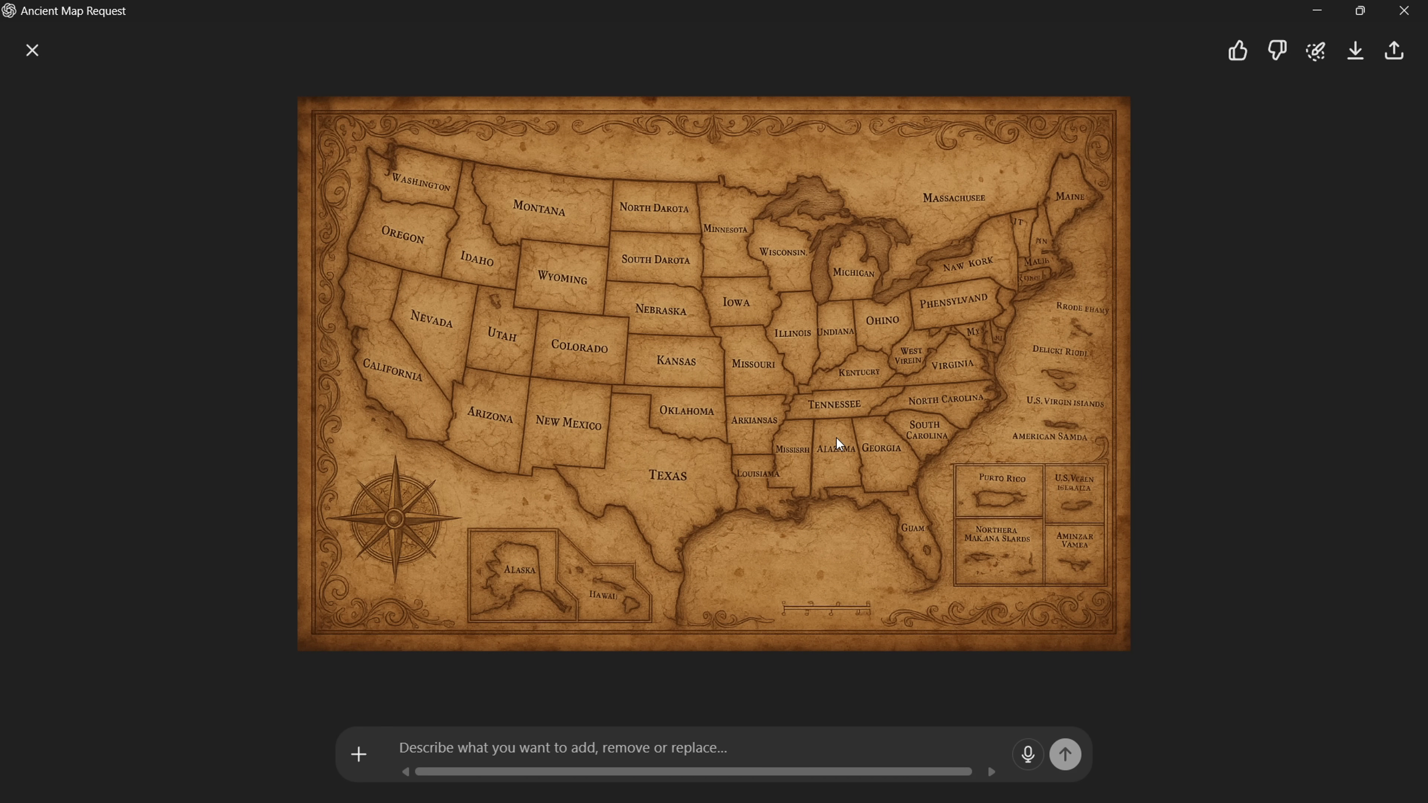
click(247, 355)
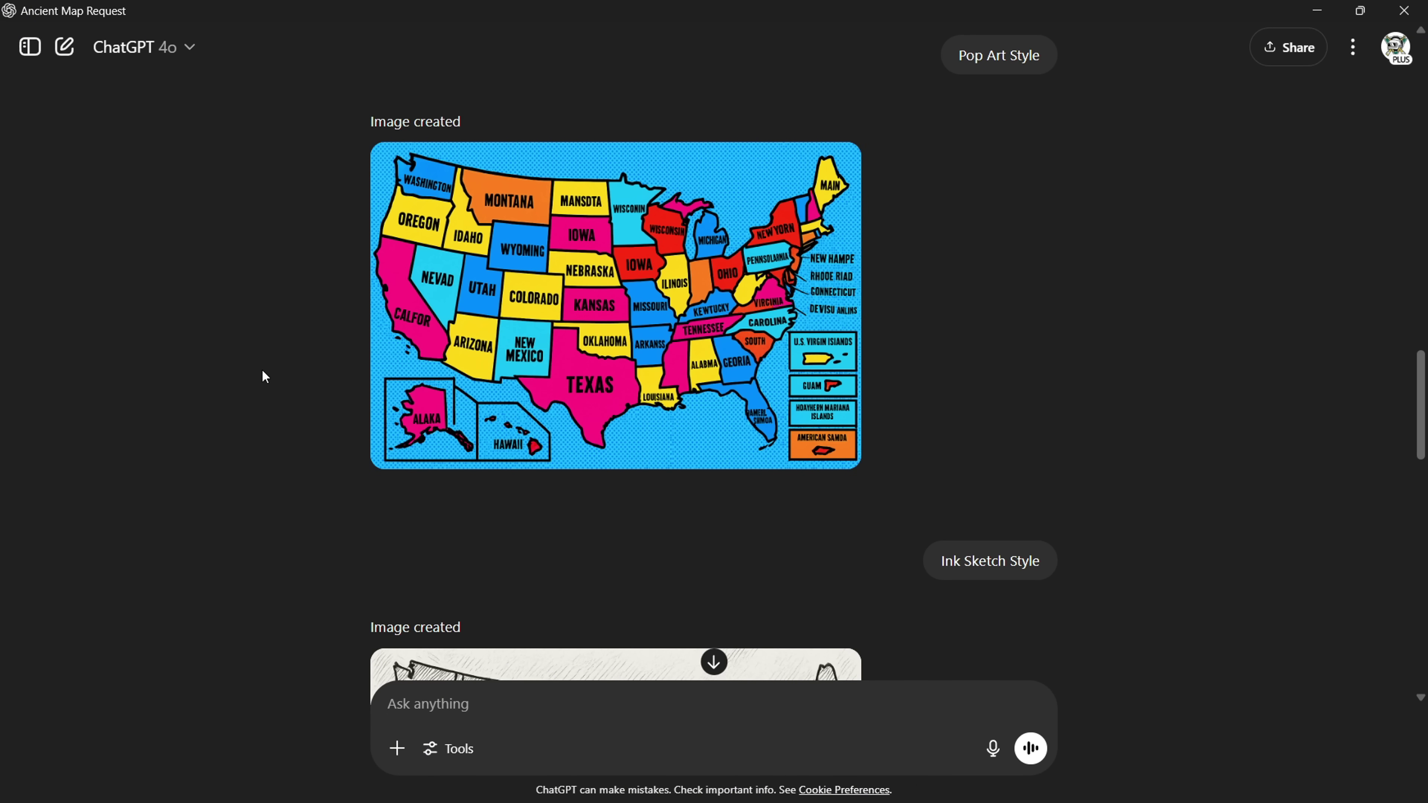
scroll(262, 371, down, 5)
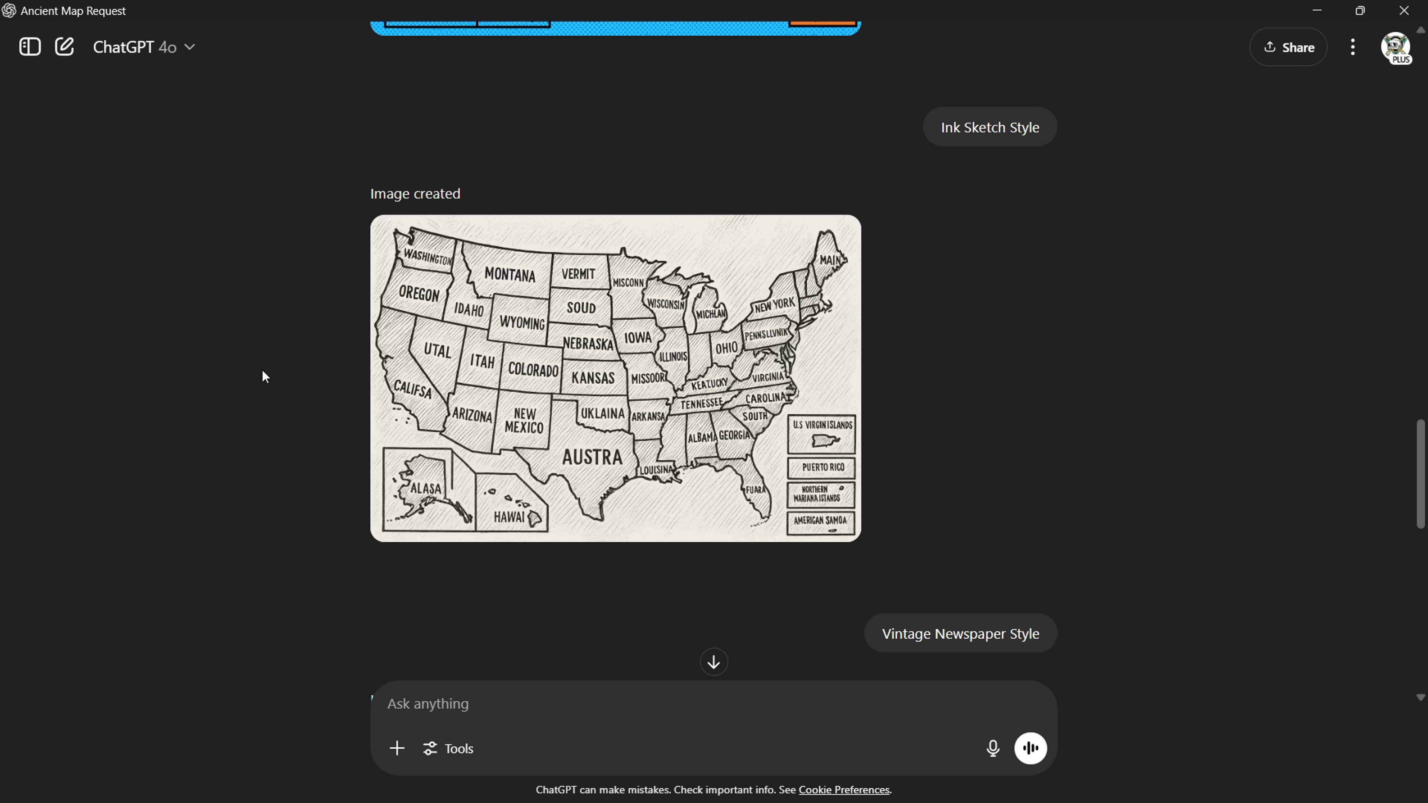
scroll(262, 371, down, 10)
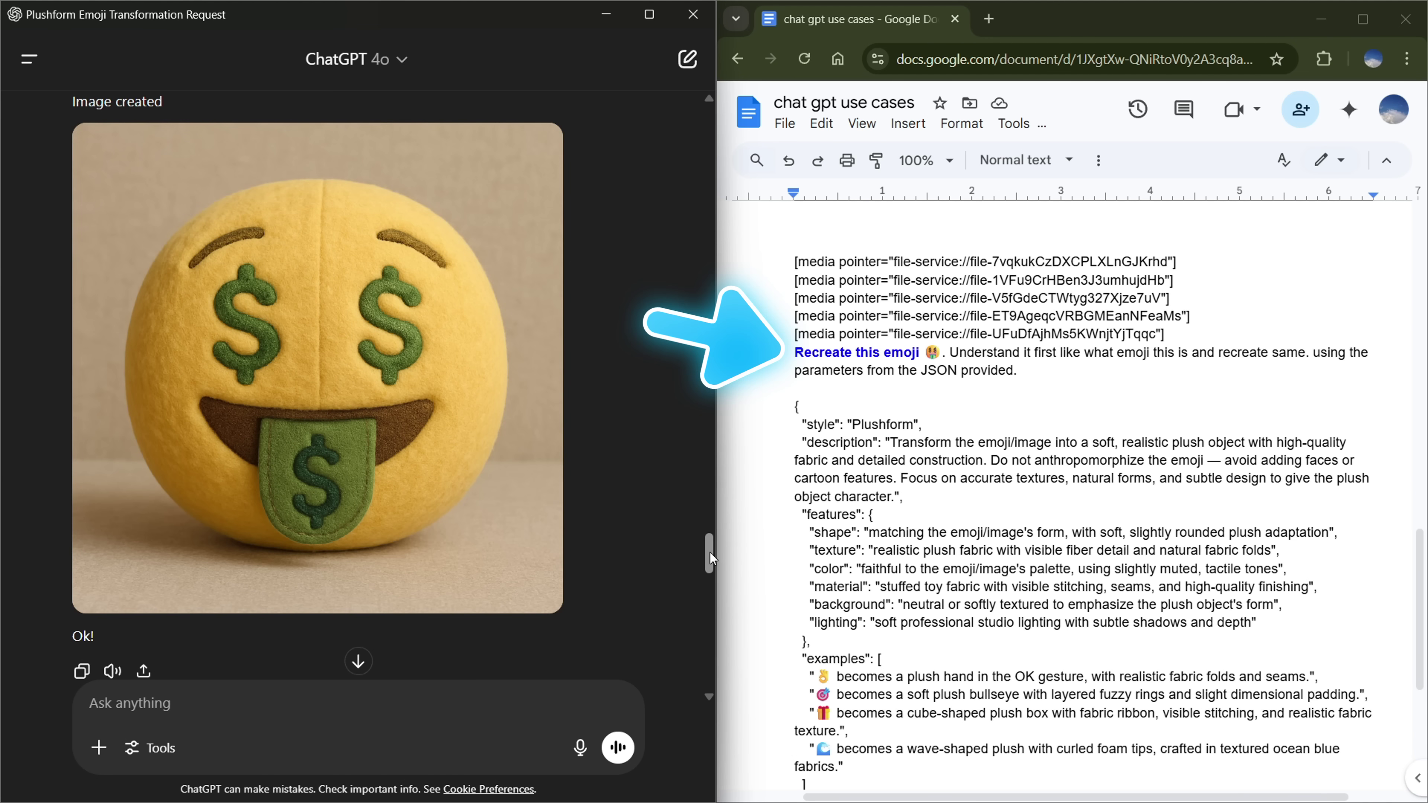
Swap the money-mouth emoji for 👌, then replace 'this emoji 👌' with 'Attached Image'.
double_click(931, 357)
key(super+period)
click(1033, 557)
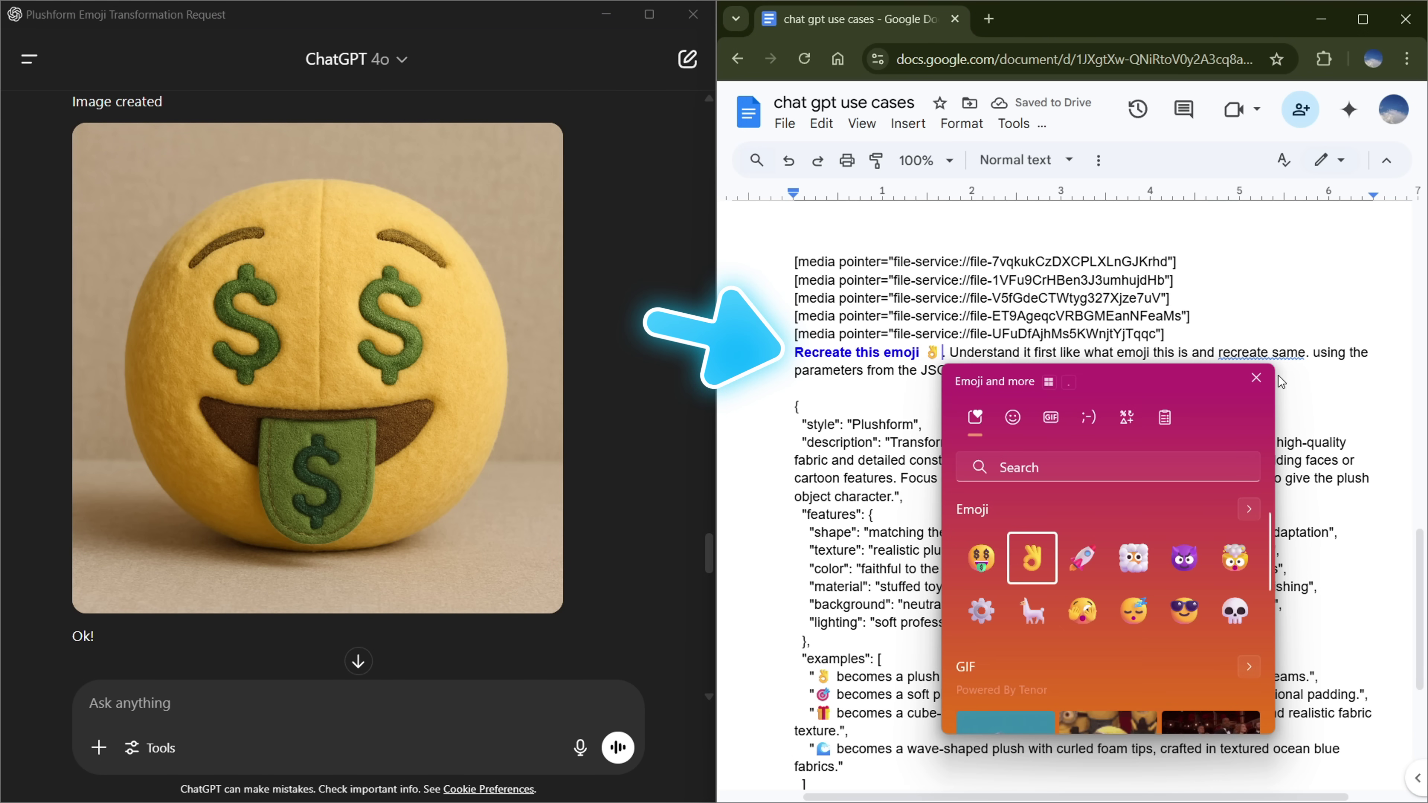
click(853, 355)
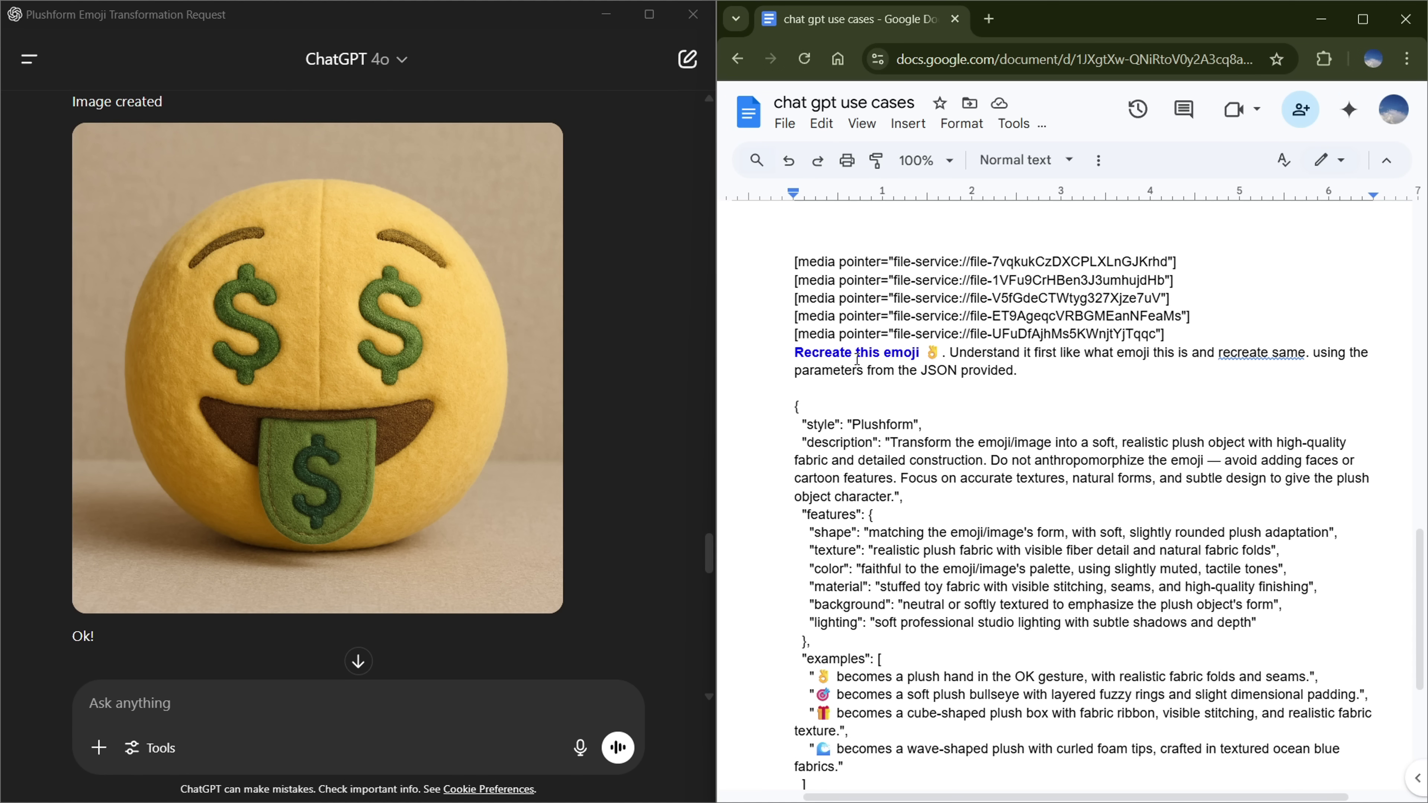
drag(856, 355, 934, 353)
text(Attached Image)
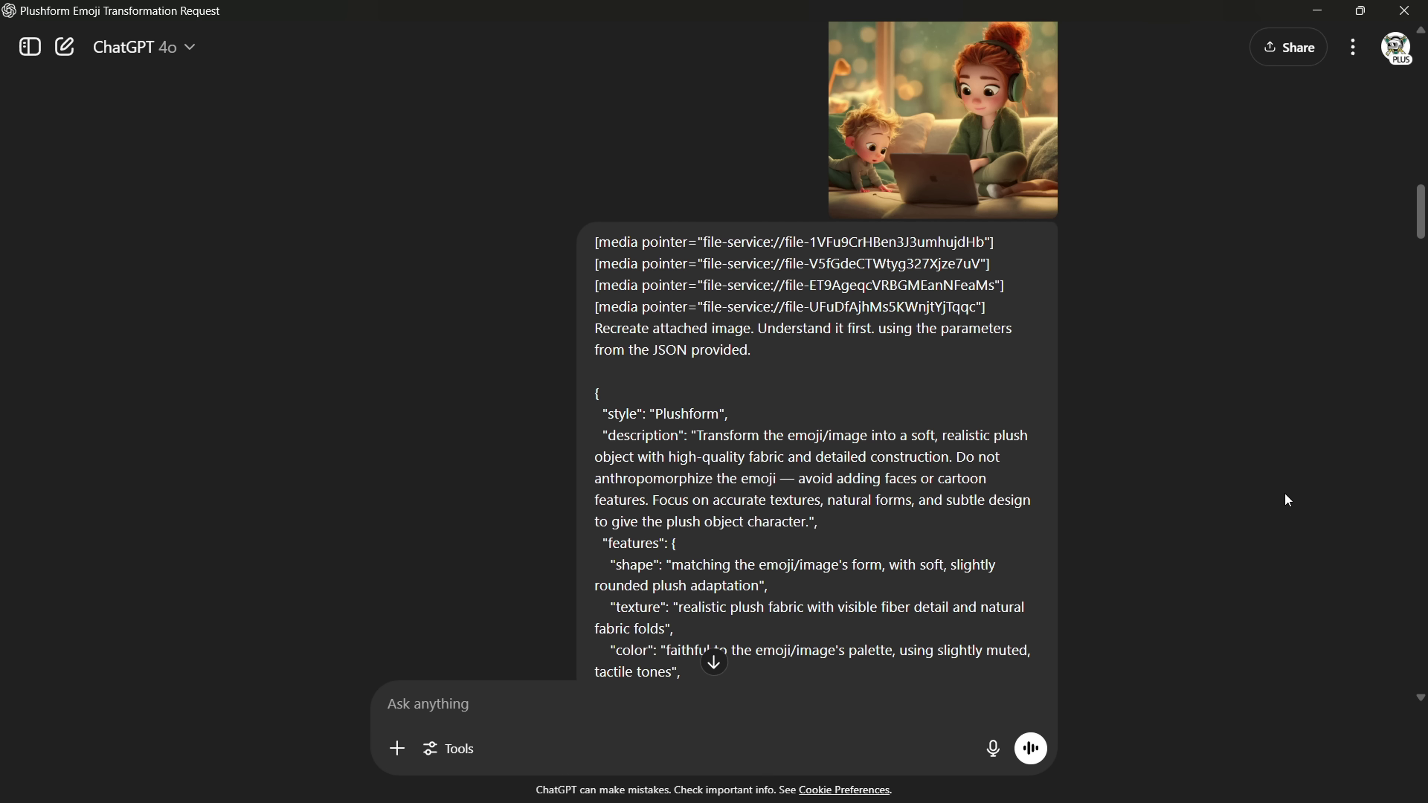
Scroll down the Fluffy Monster chat past the furry A, S, H and the pizza, water and tomato Z letters.
scroll(1286, 499, down, 20)
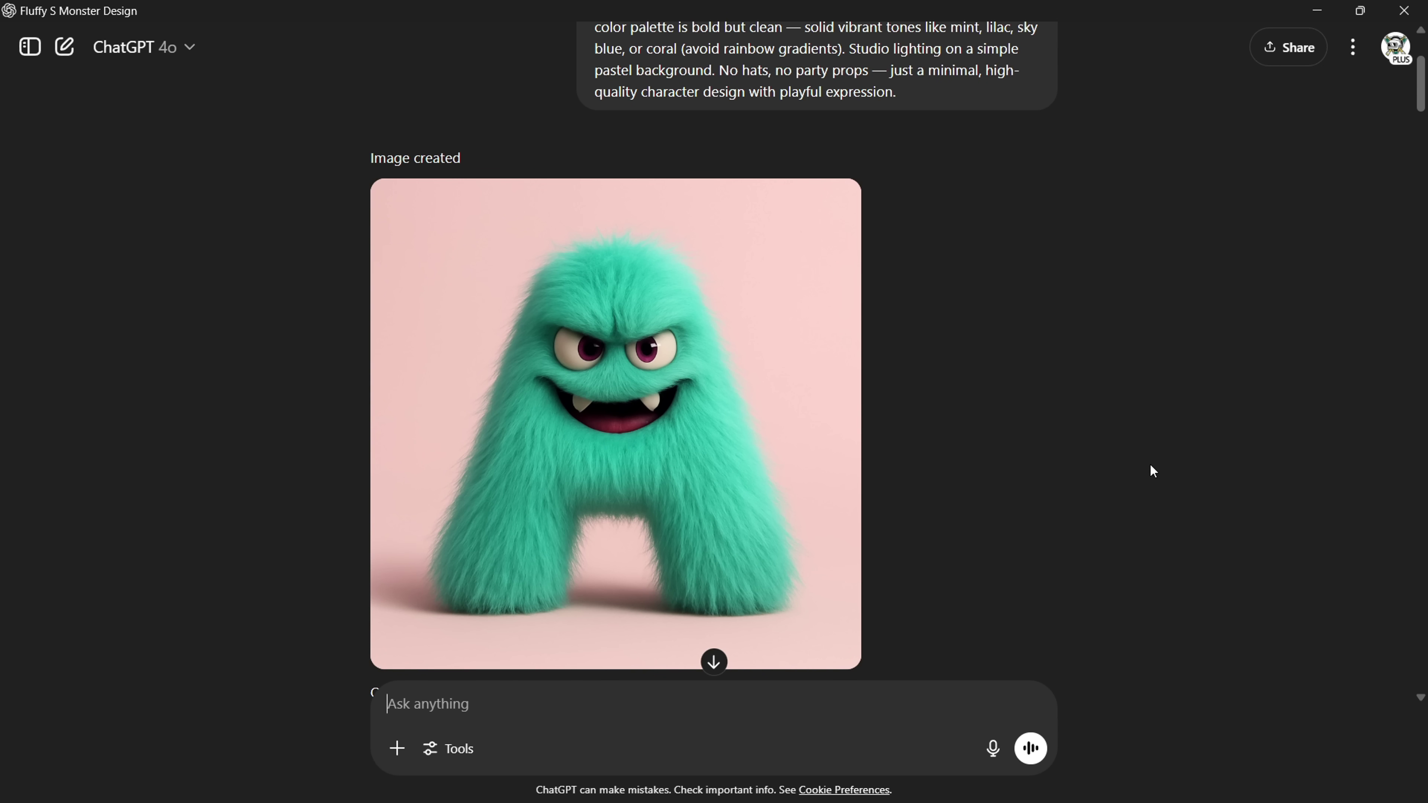
scroll(1148, 465, down, 15)
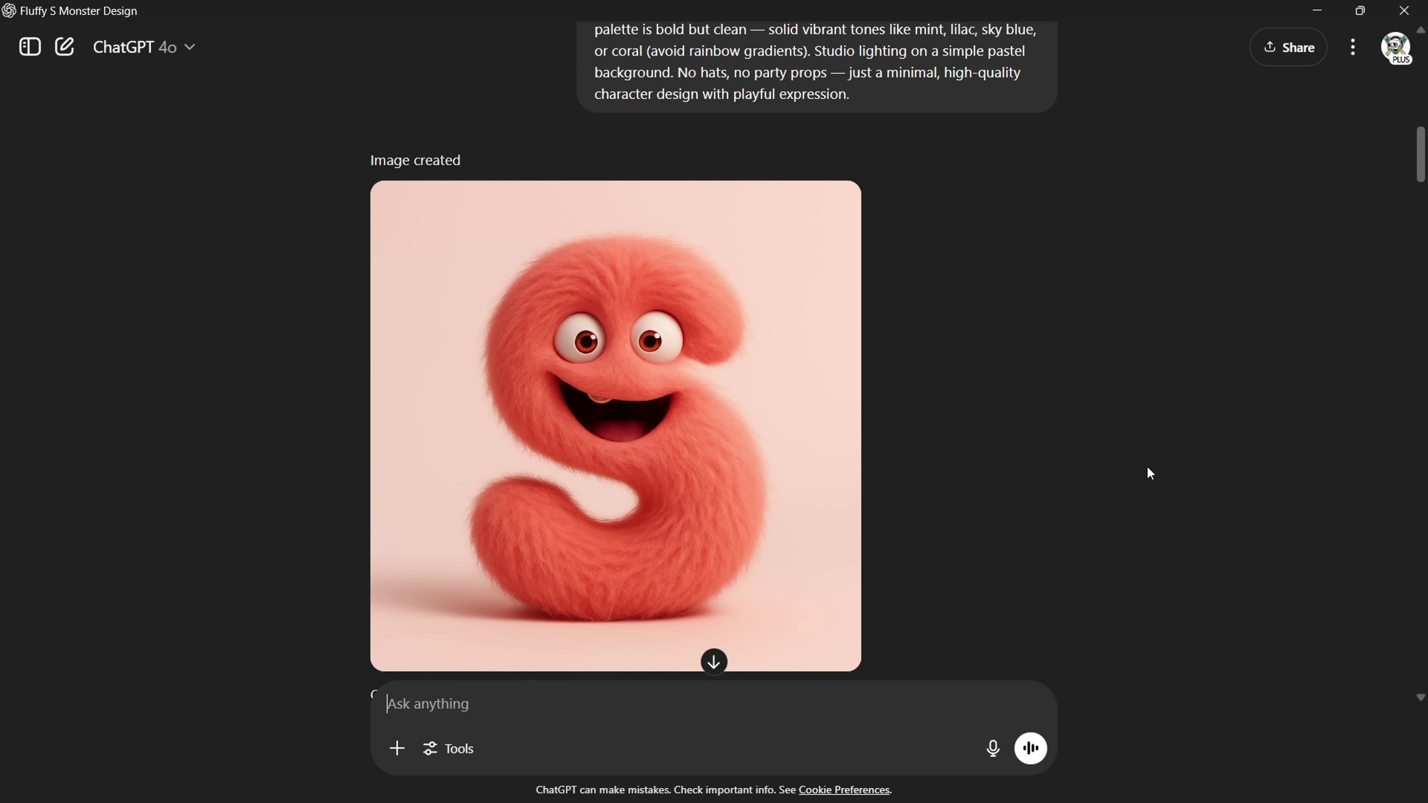
scroll(1148, 468, down, 15)
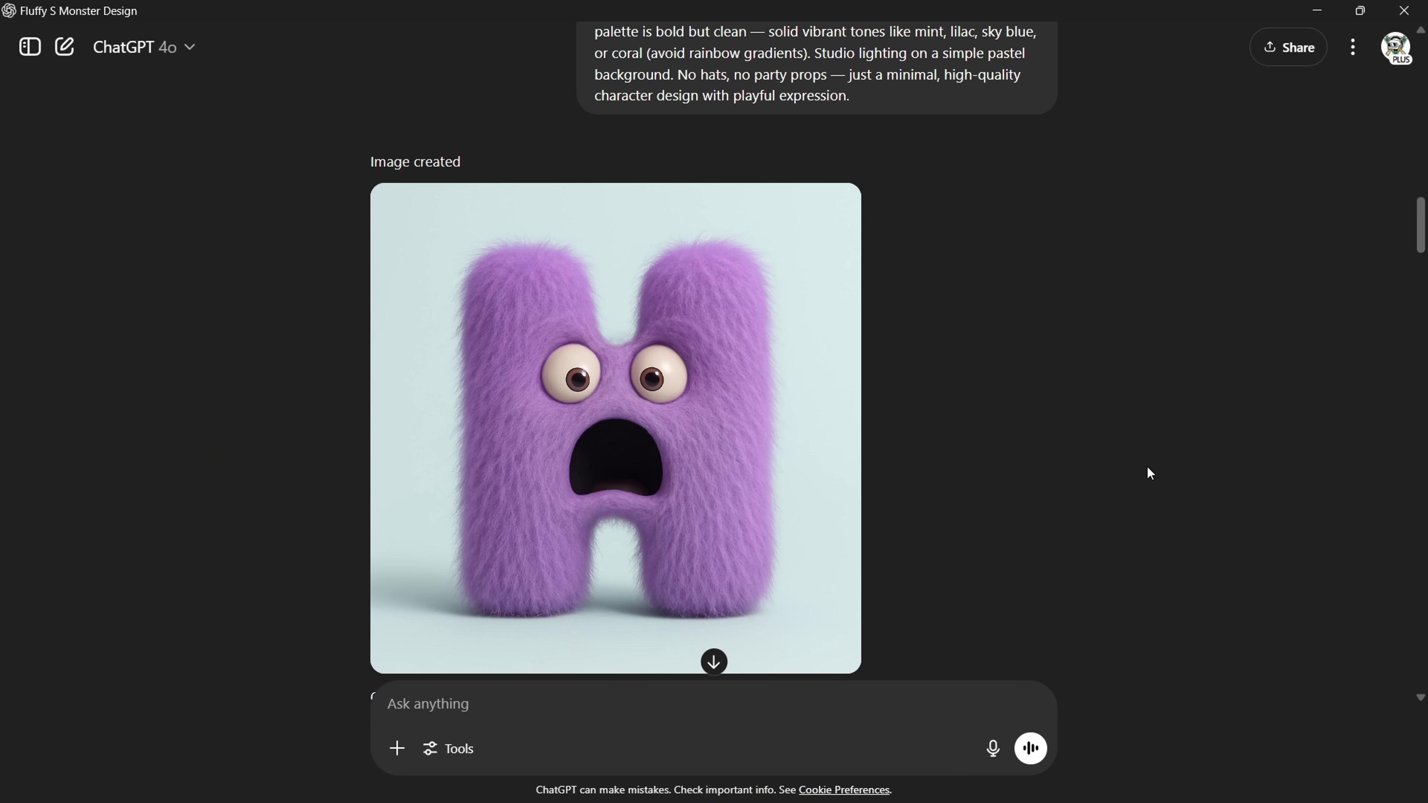
scroll(1148, 467, down, 15)
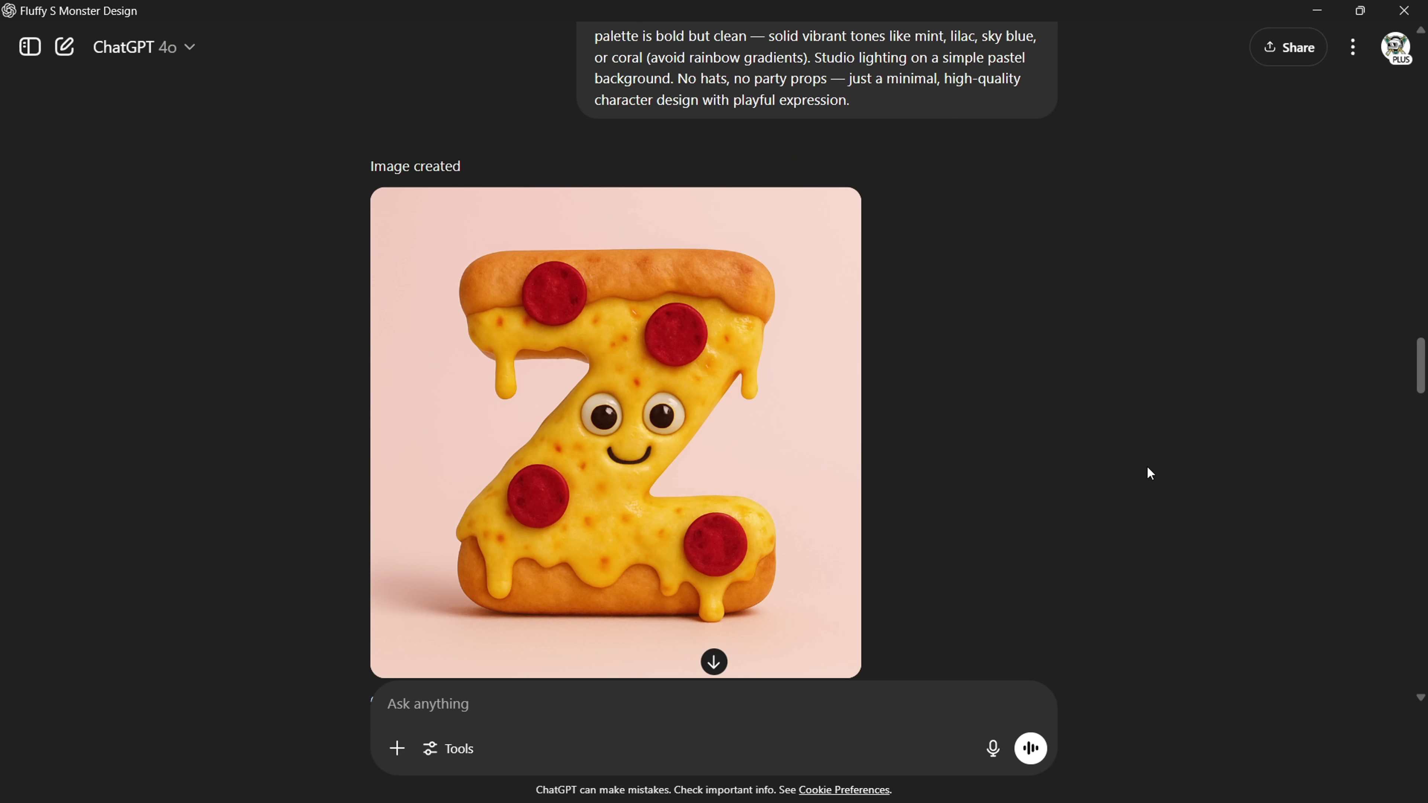
scroll(1147, 468, down, 15)
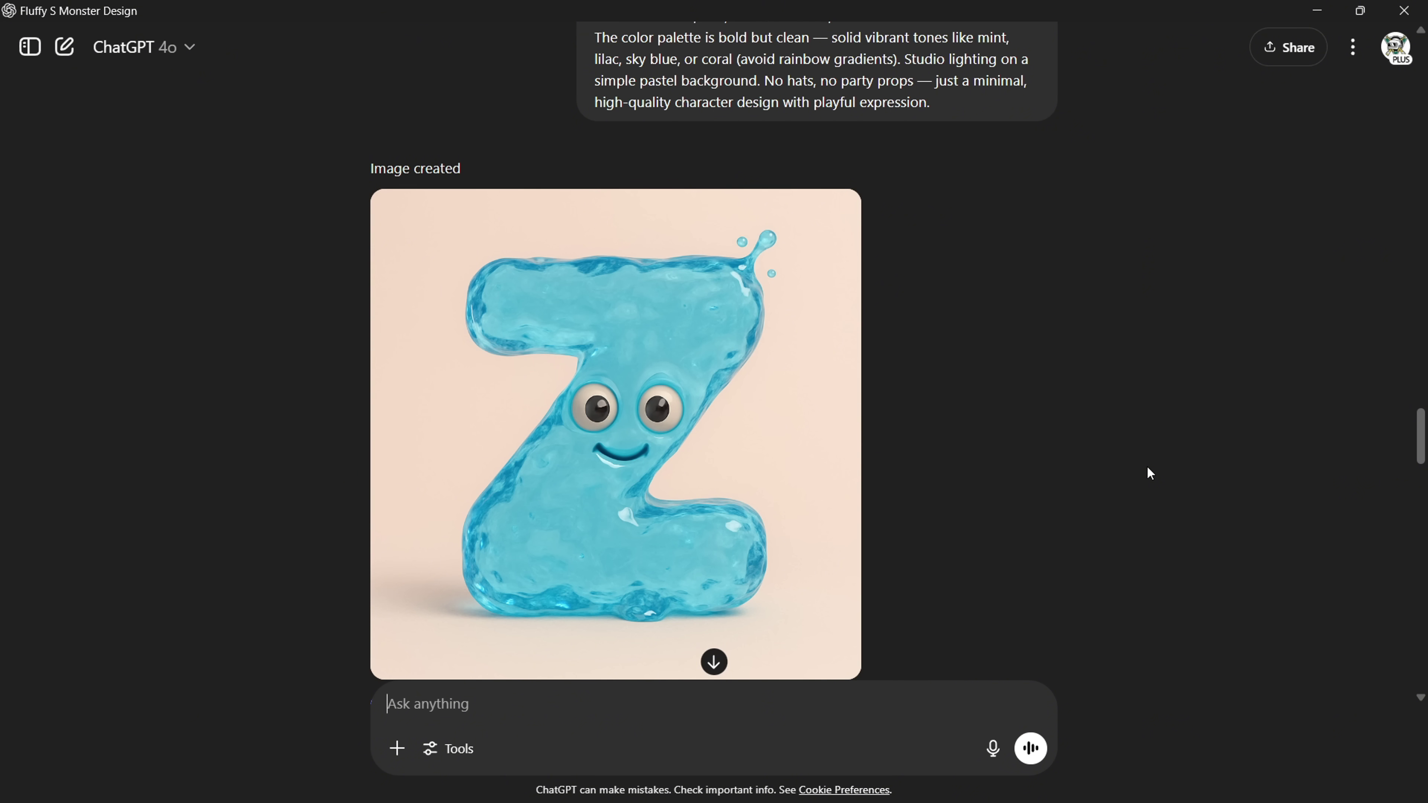
scroll(1148, 467, down, 15)
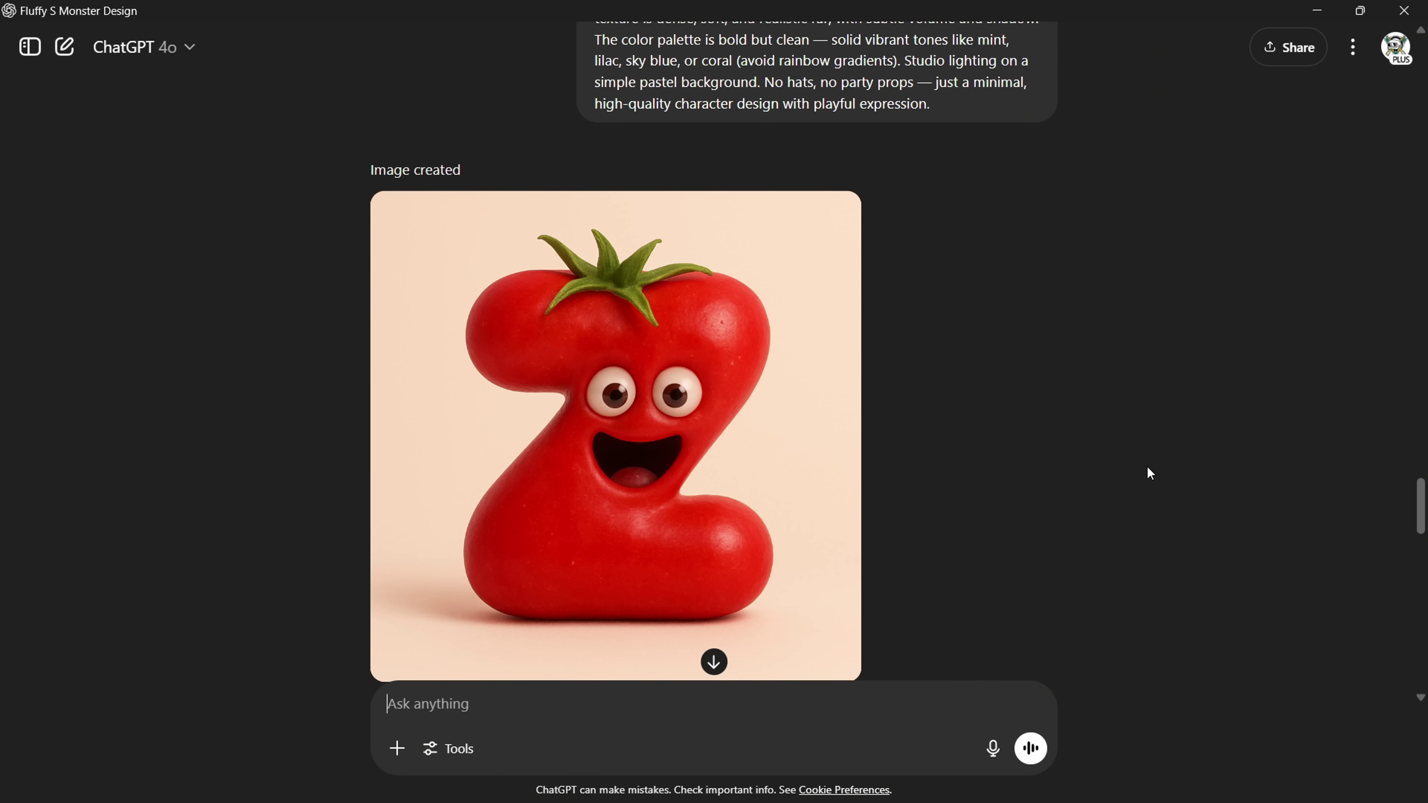